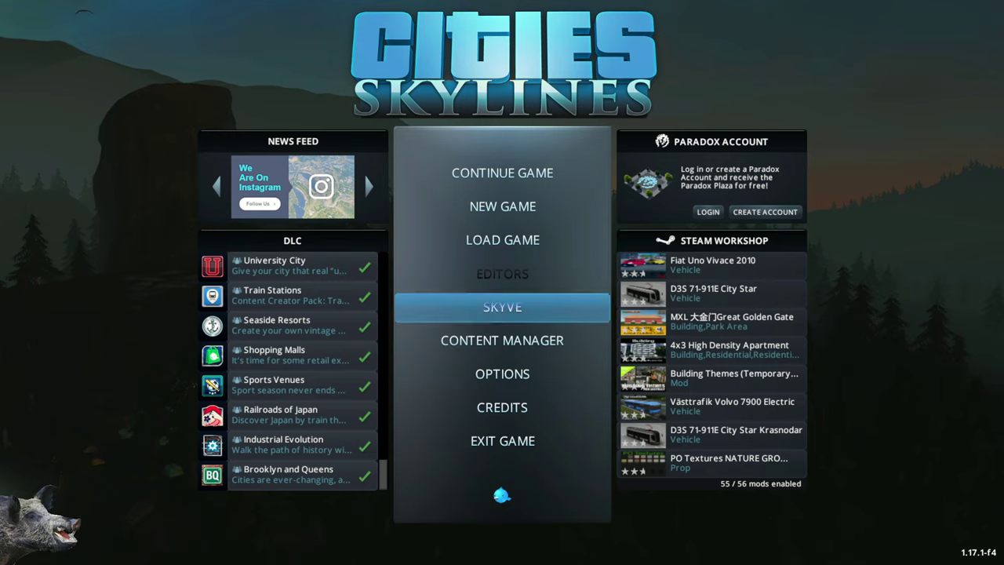
Open Skyve from the Cities: Skylines main menu and show the available playsets
{"action": "left_click", "coordinate": [502, 307]}
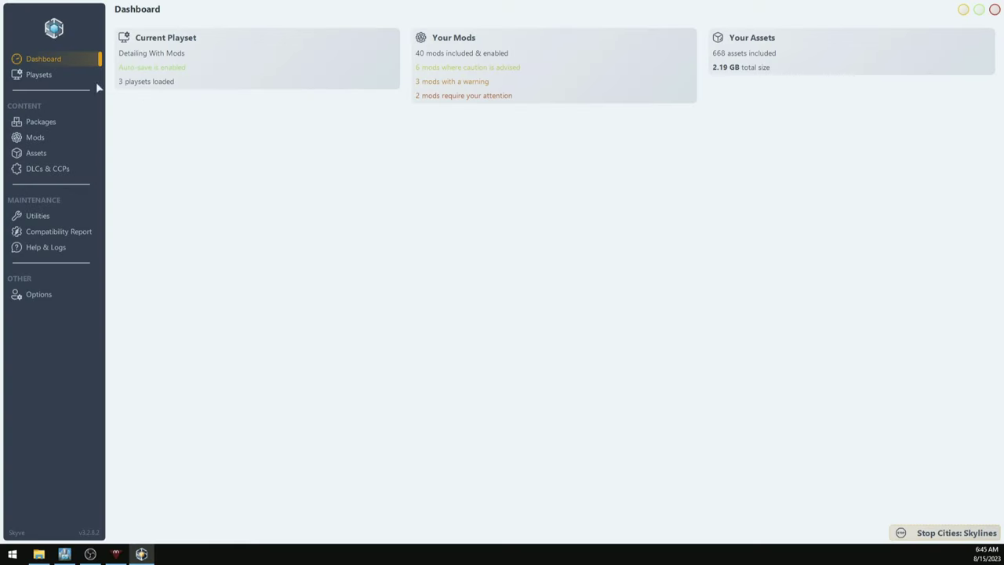
{"action": "left_click", "coordinate": [25, 78]}
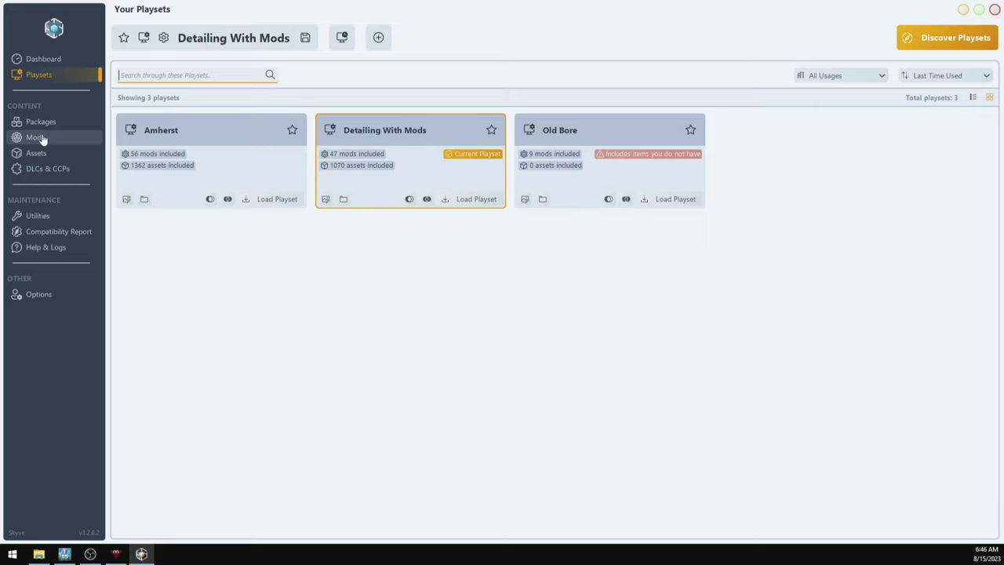
Select all displayed packages of the Detailing With Mods playset and view the bulk actions offered for them
{"action": "left_click", "coordinate": [62, 121]}
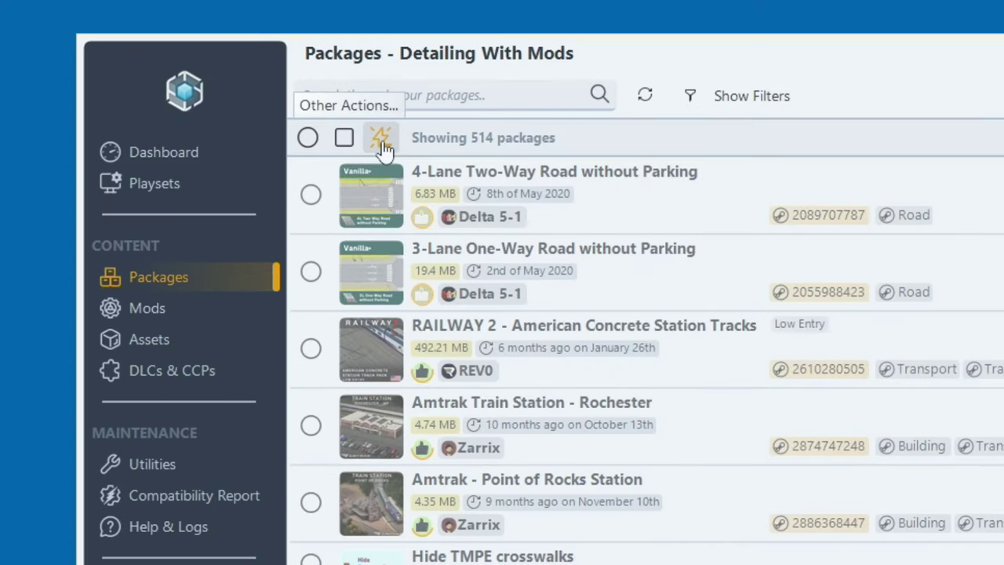
{"action": "left_click", "coordinate": [382, 145]}
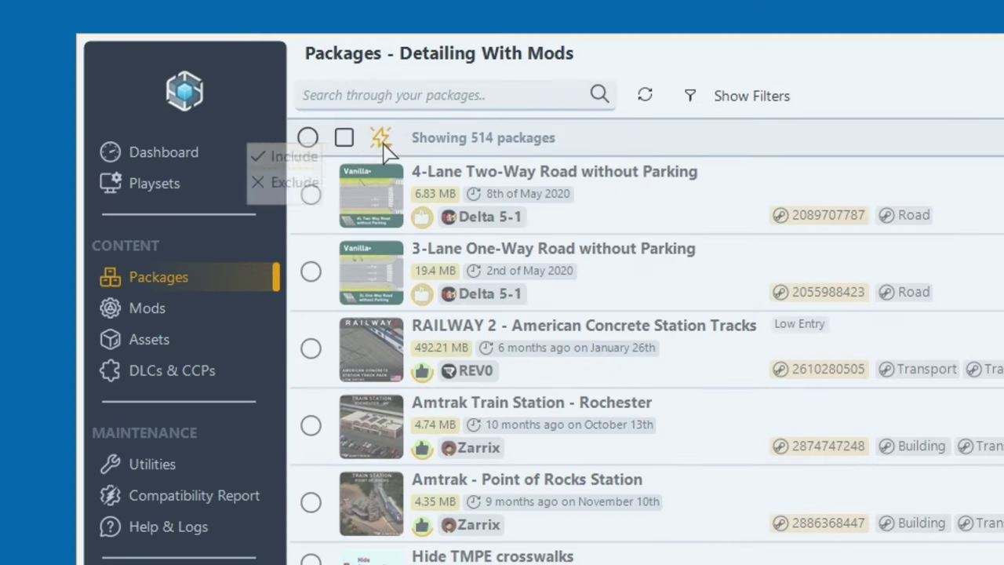
{"action": "left_click", "coordinate": [202, 275]}
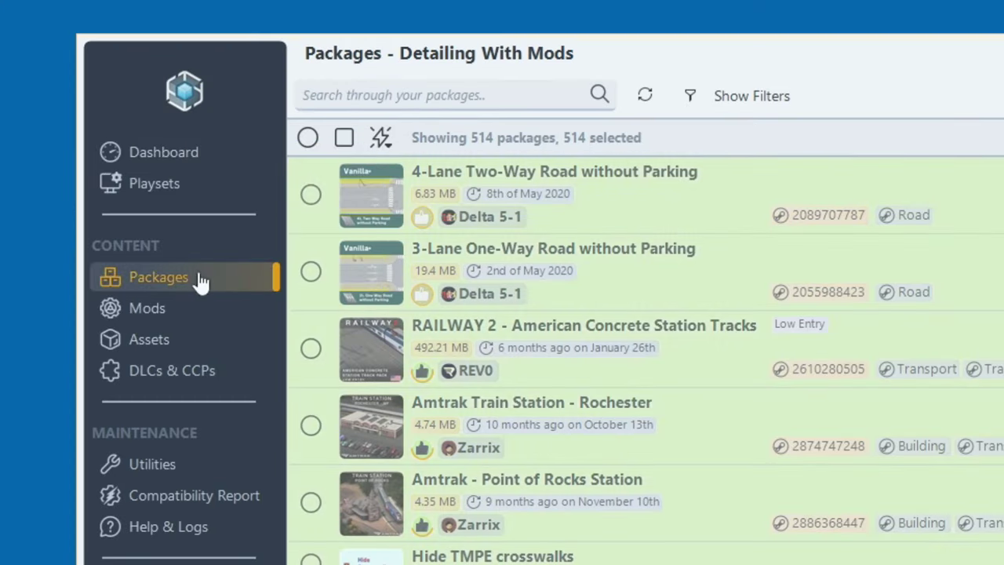
{"action": "left_click", "coordinate": [380, 143]}
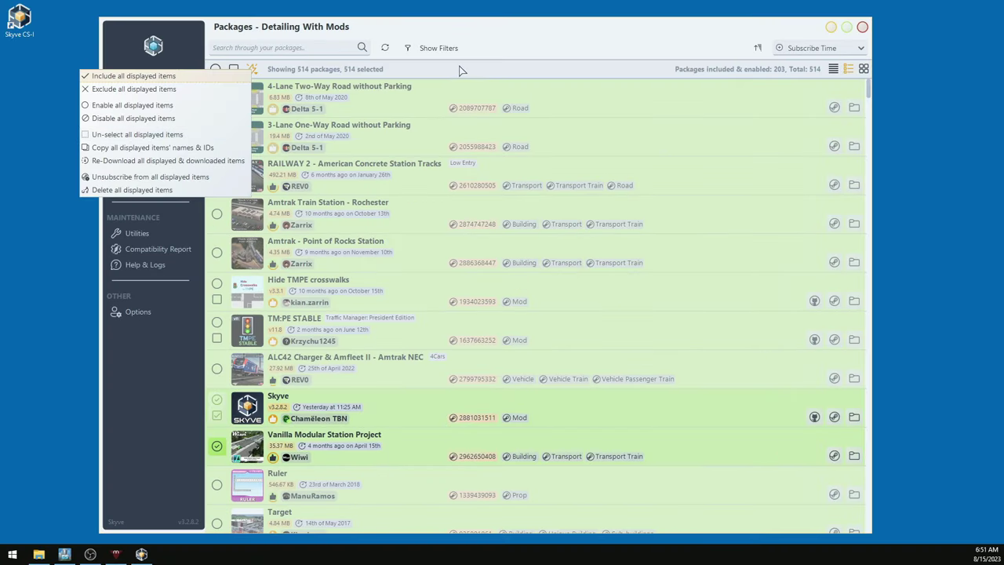
{"action": "left_click", "coordinate": [460, 69]}
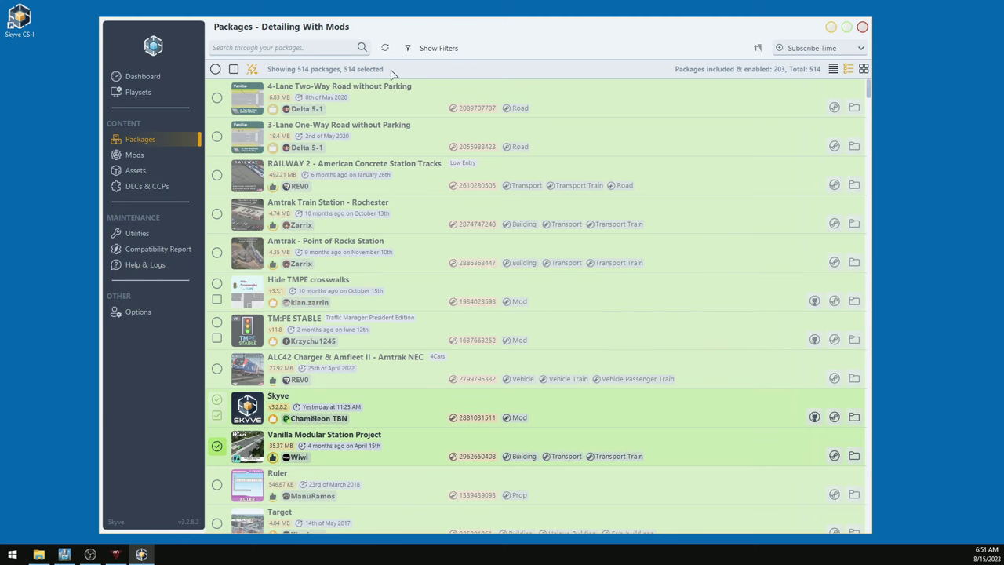
Load the Amherst playset and show its packages
{"action": "left_click", "coordinate": [139, 92]}
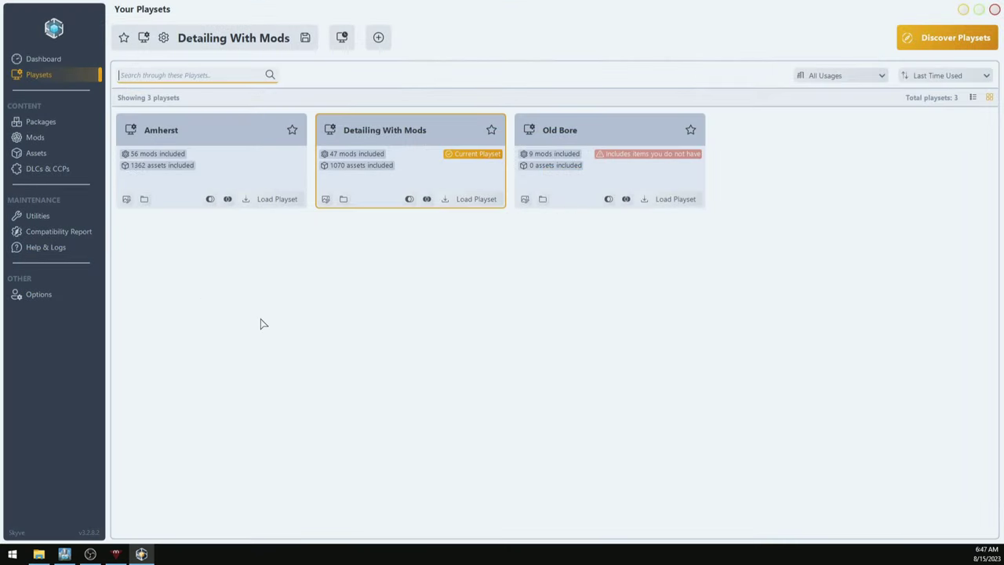
{"action": "left_click", "coordinate": [264, 201]}
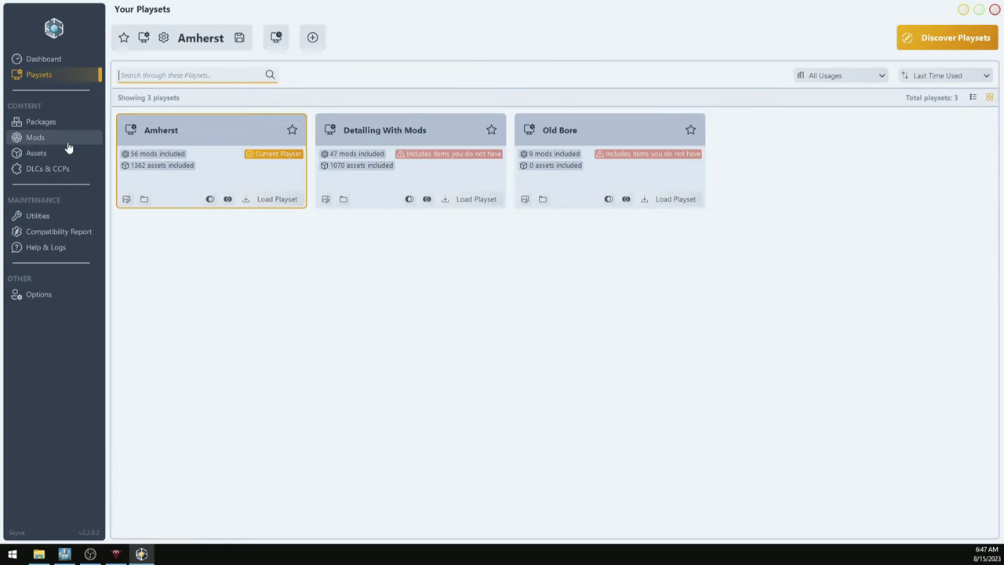
{"action": "left_click", "coordinate": [58, 126]}
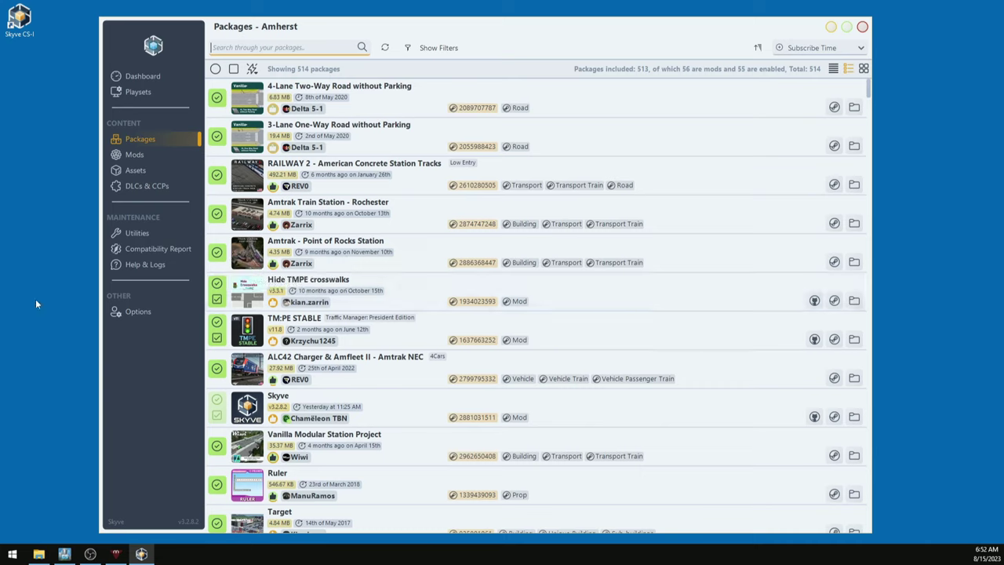
Preview the Amherst packages in compact and grid layouts, and return to the list layout with thumbnails
{"action": "left_click", "coordinate": [833, 70]}
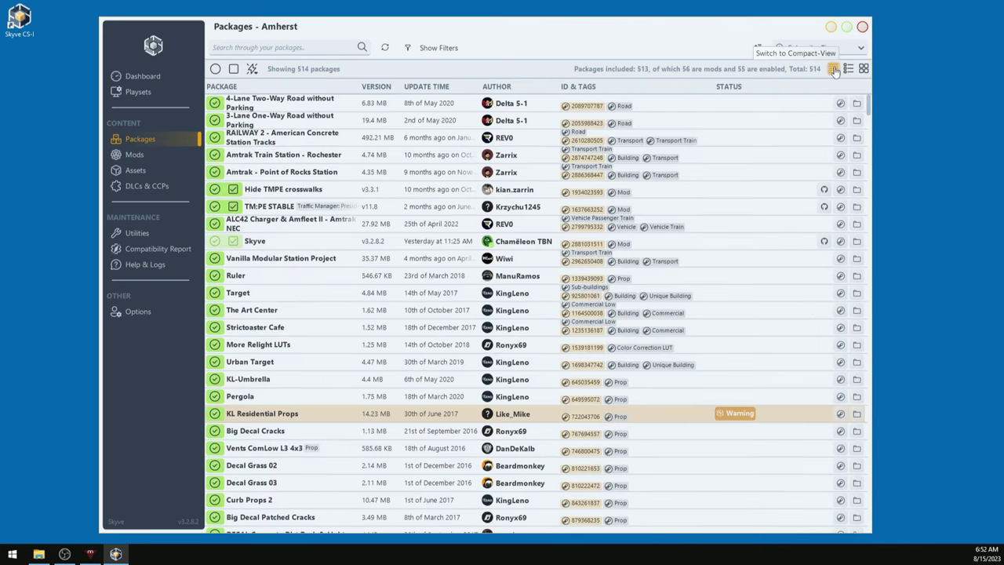
{"action": "left_click", "coordinate": [847, 70]}
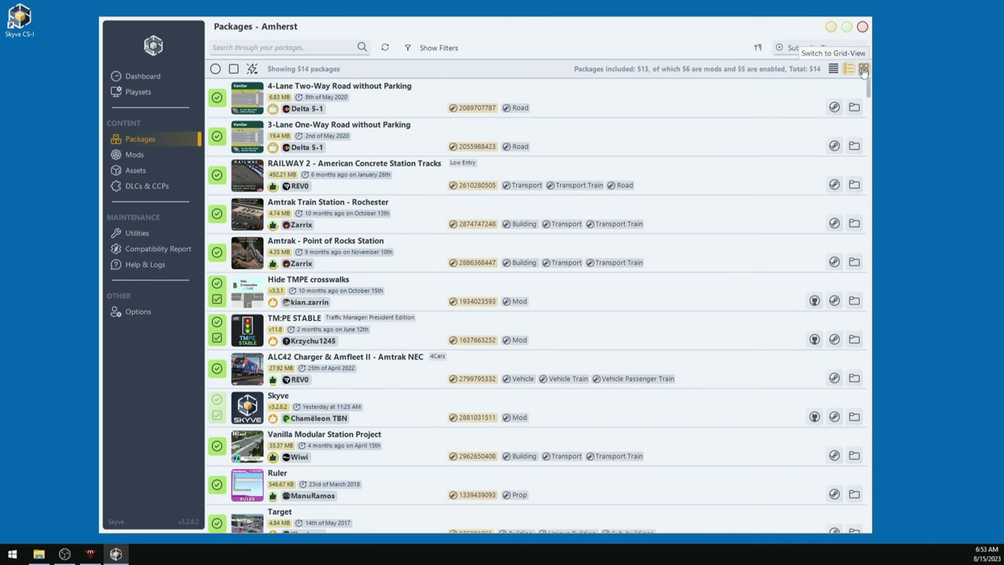
{"action": "left_click", "coordinate": [862, 69]}
{"action": "left_click", "coordinate": [847, 69]}
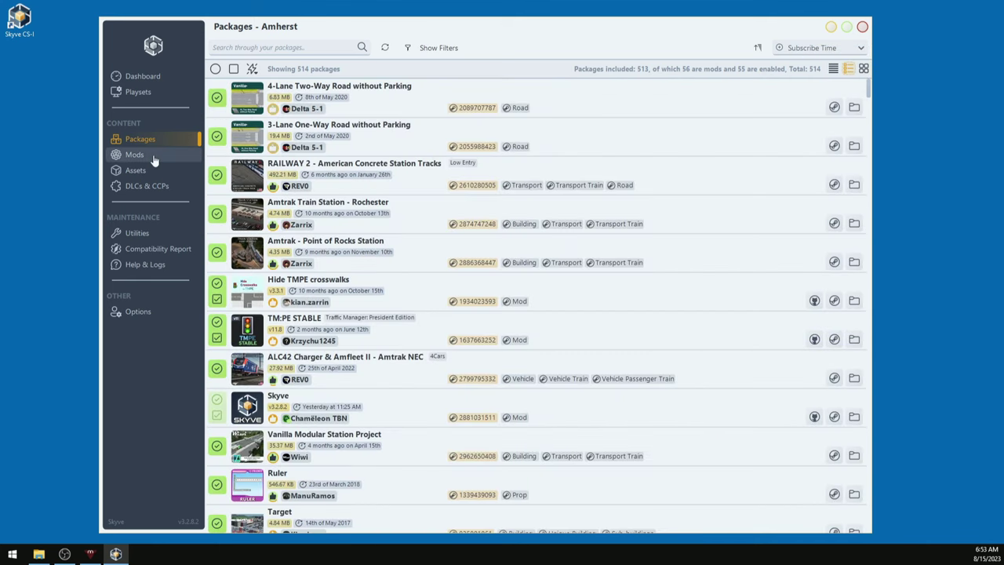
Subscribe to The Original Hide Policy Icons on the Steam Workshop and refresh the mods list in Skyve
{"action": "left_click", "coordinate": [154, 159]}
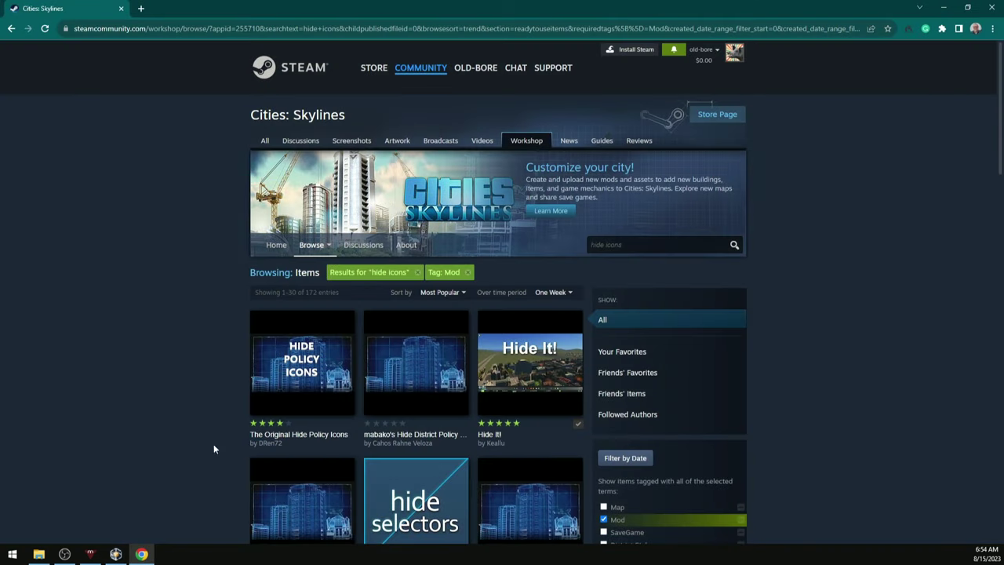
{"action": "mouse_move", "coordinate": [275, 407]}
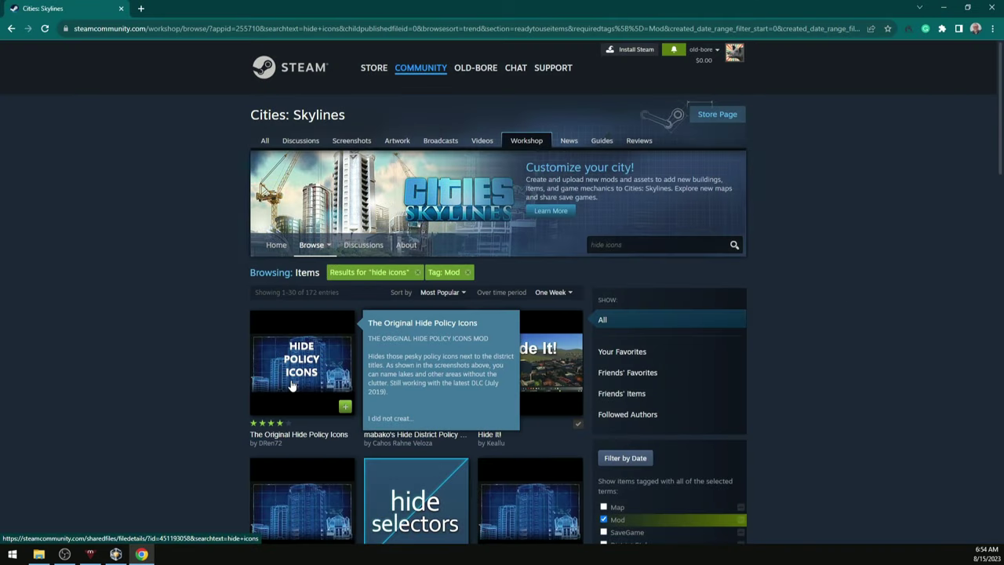
{"action": "left_click", "coordinate": [345, 405]}
{"action": "left_click", "coordinate": [944, 9]}
{"action": "left_click", "coordinate": [386, 48]}
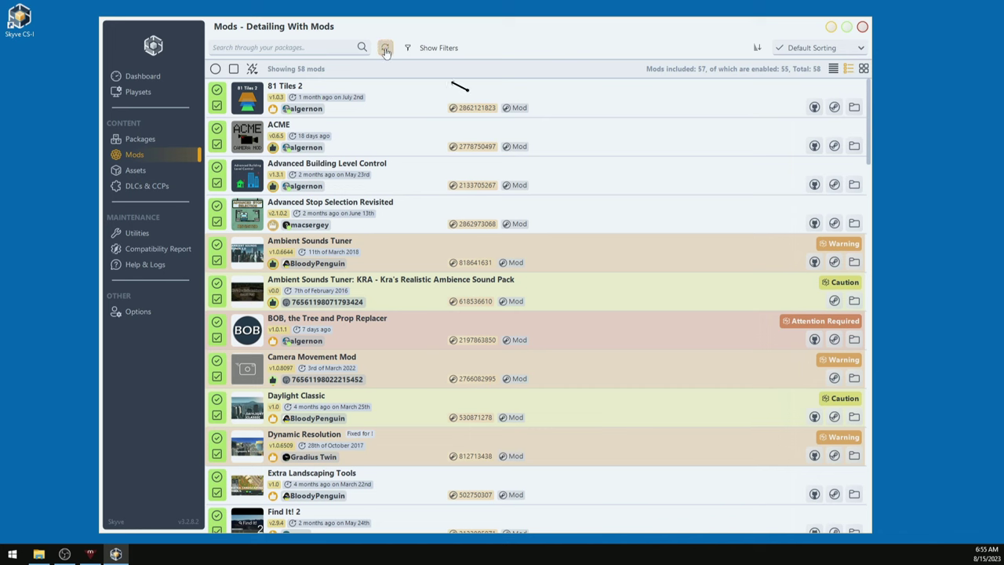
Switch The Original Hide Policy Icons to its suggested successor, Toggle It!, from its compatibility info
{"action": "scroll", "coordinate": [538, 217], "scroll_direction": "down", "scroll_amount": 10}
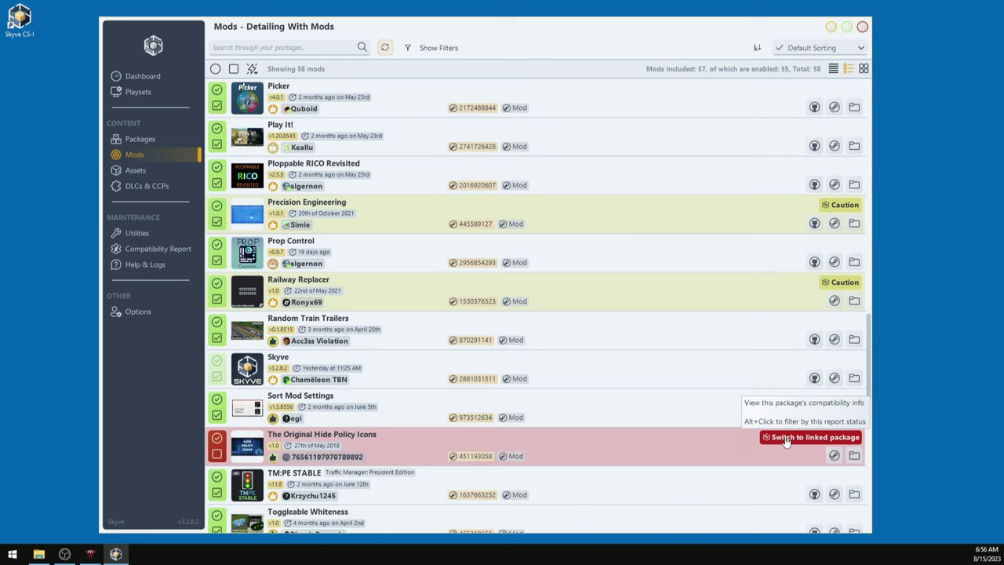
{"action": "left_click", "coordinate": [794, 441]}
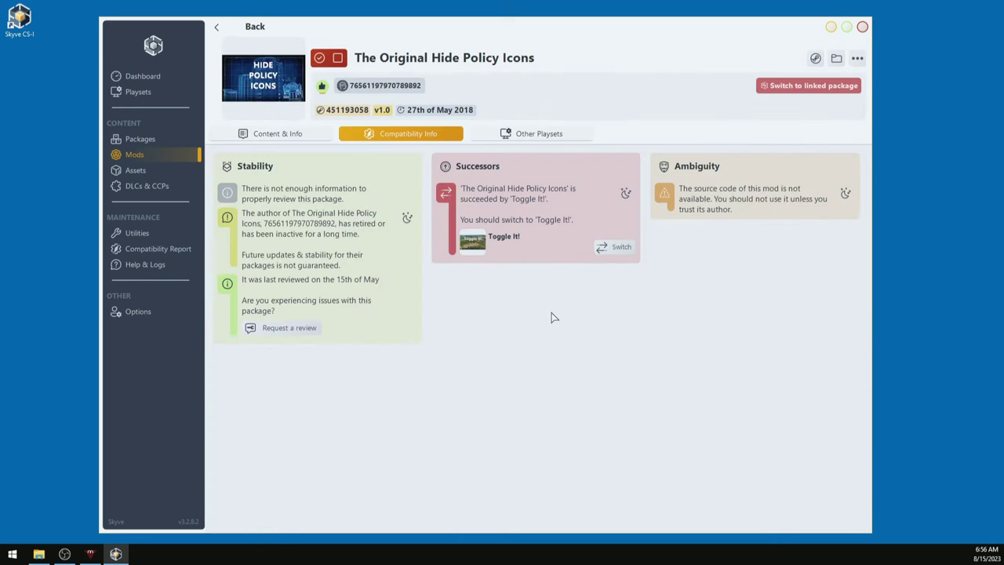
{"action": "left_click", "coordinate": [610, 249]}
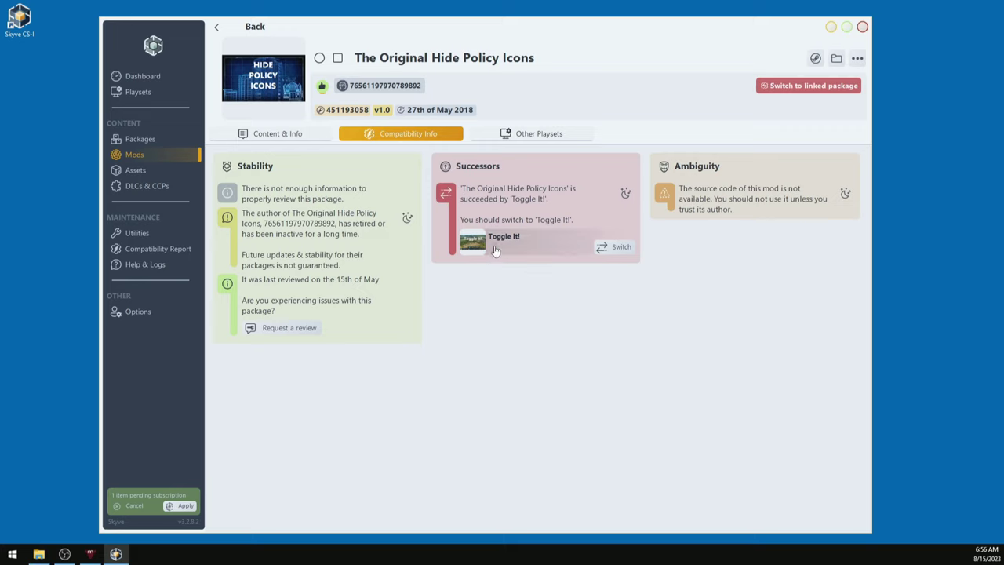
Review Toggle It! on its Steam Workshop page and cancel its pending subscription in Skyve
{"action": "left_click", "coordinate": [496, 243]}
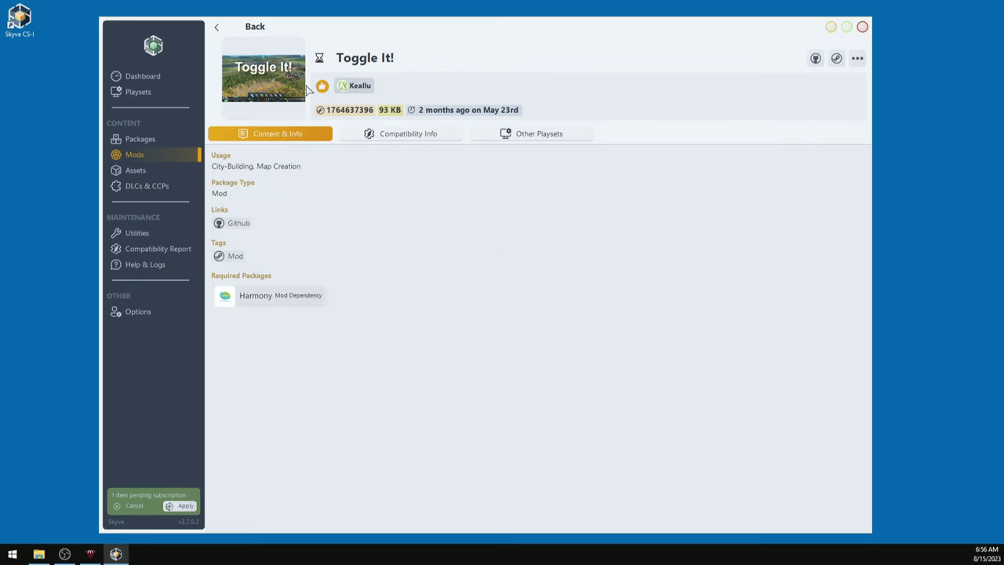
{"action": "left_click", "coordinate": [836, 60]}
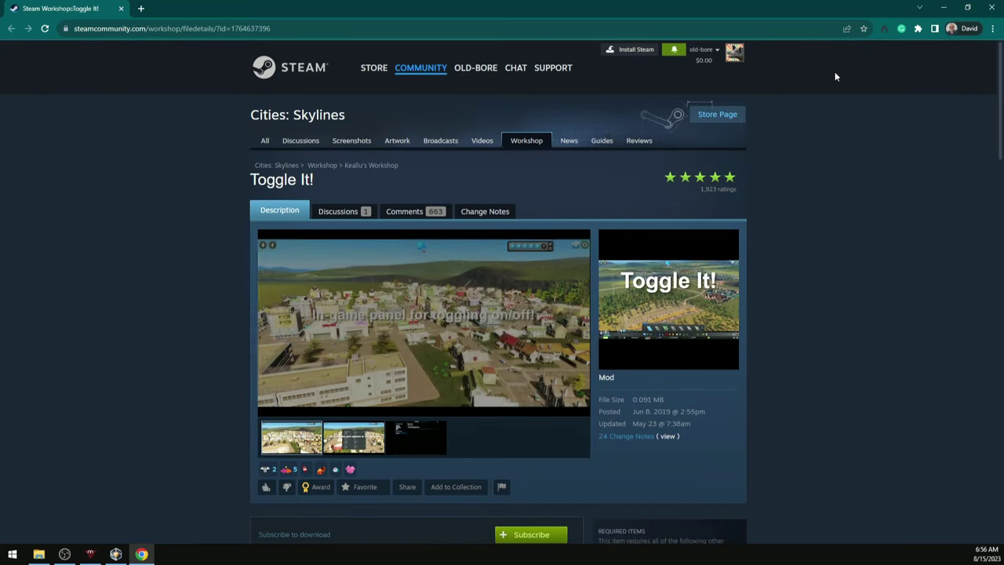
{"action": "scroll", "coordinate": [690, 404], "scroll_direction": "down", "scroll_amount": 2}
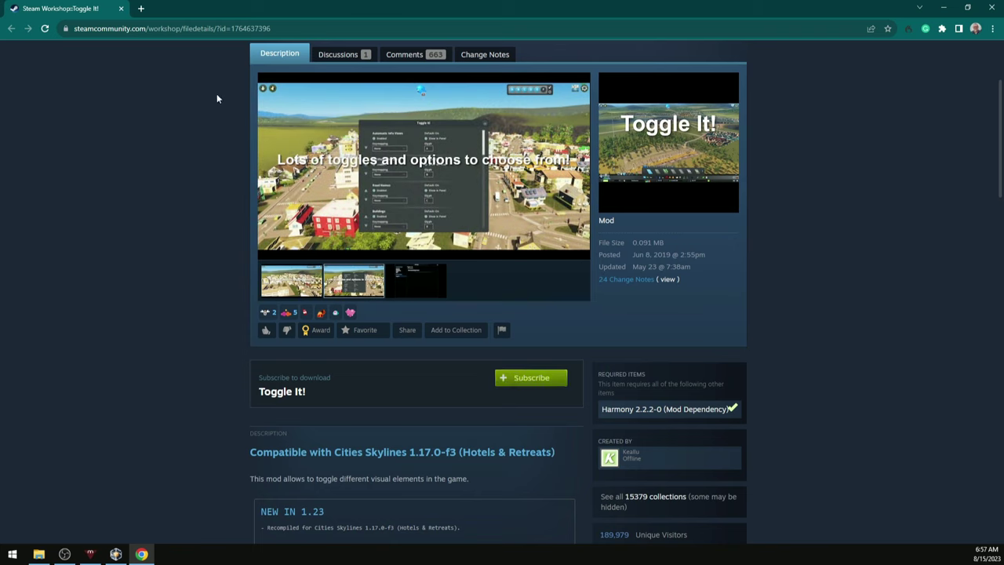
{"action": "left_click", "coordinate": [992, 8]}
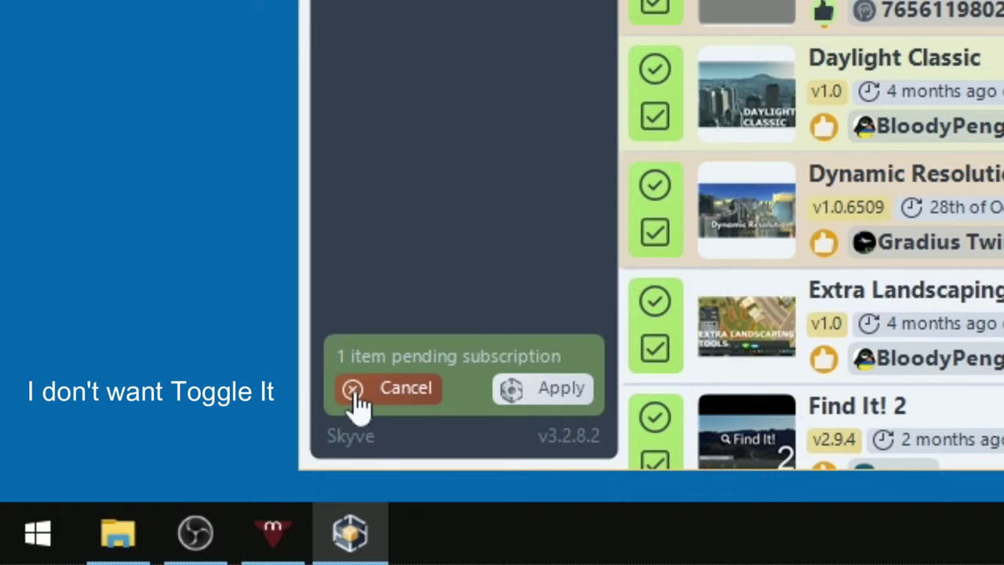
{"action": "left_click", "coordinate": [357, 404]}
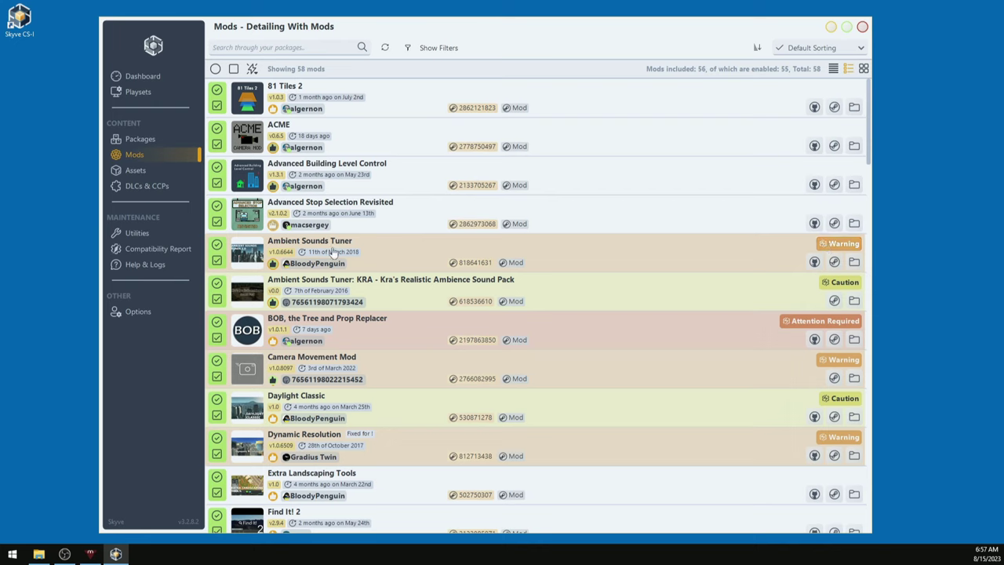
Examine the compatibility info of Ambient Sounds Tuner and Camera Movement Mod, which are flagged with warnings
{"action": "left_click", "coordinate": [831, 247]}
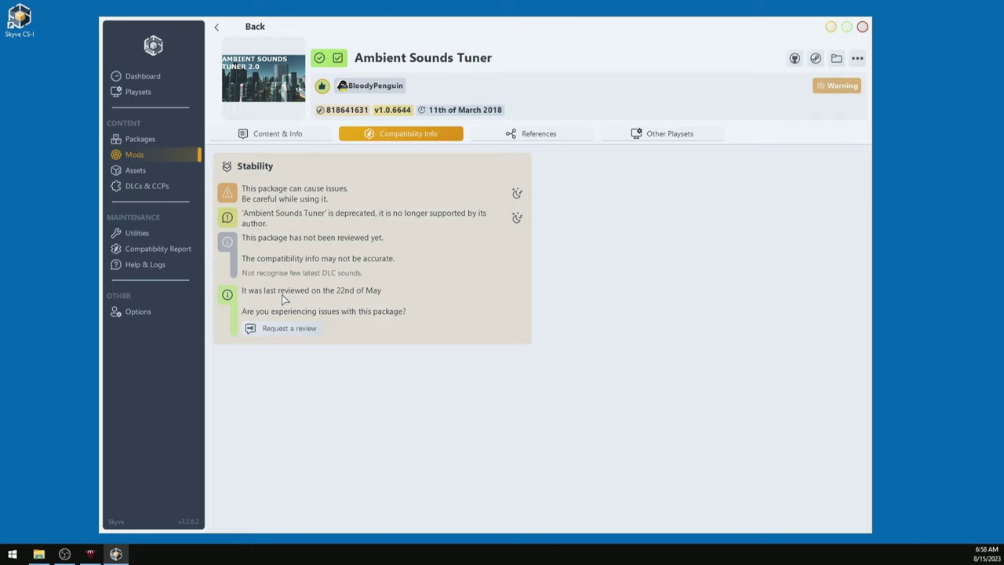
{"action": "left_click", "coordinate": [138, 158]}
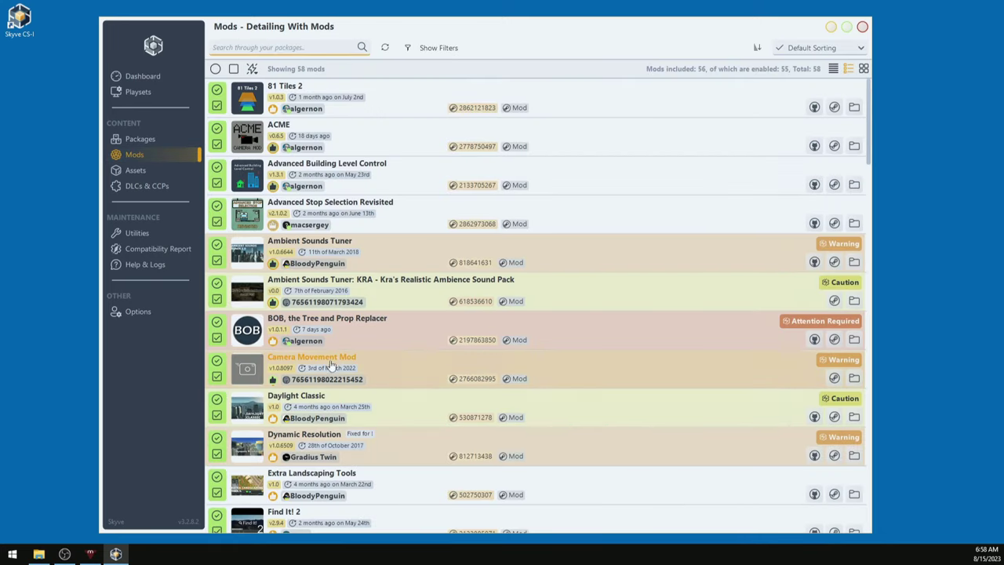
{"action": "left_click", "coordinate": [835, 358]}
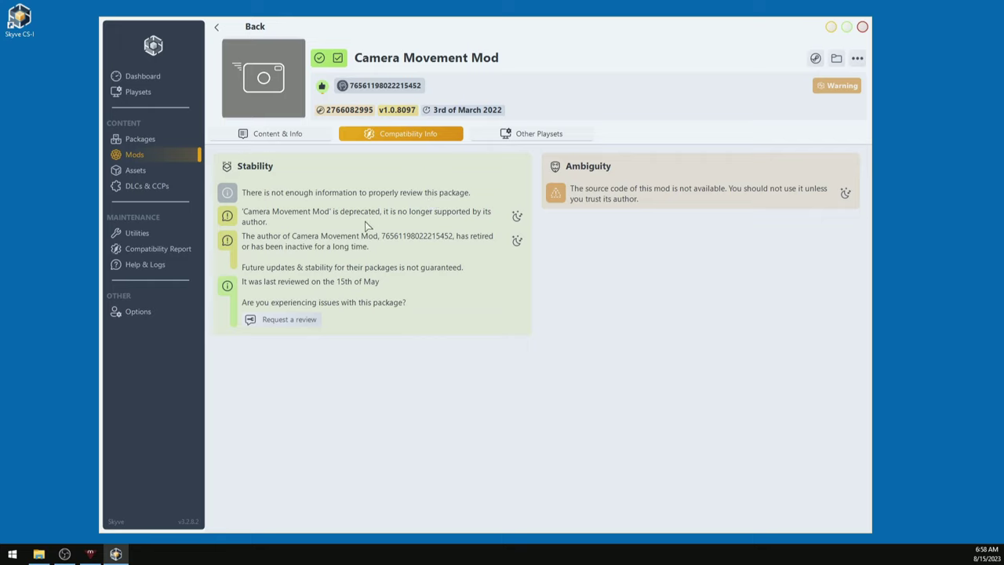
{"action": "key", "text": "Escape"}
Examine the compatibility info of the Precision Engineering mod and return to the mods list
{"action": "scroll", "coordinate": [556, 248], "scroll_direction": "down", "scroll_amount": 15}
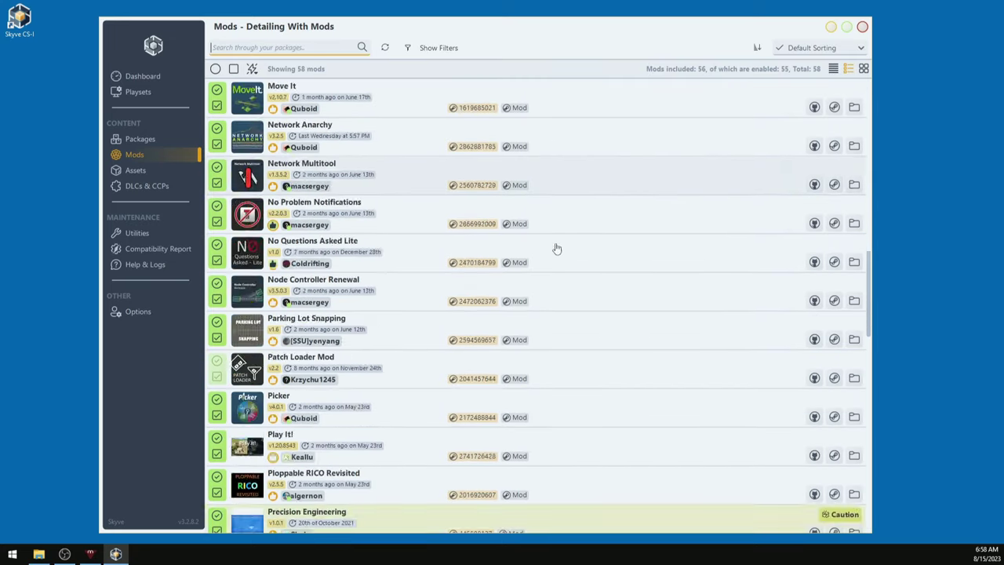
{"action": "scroll", "coordinate": [556, 249], "scroll_direction": "down", "scroll_amount": 4}
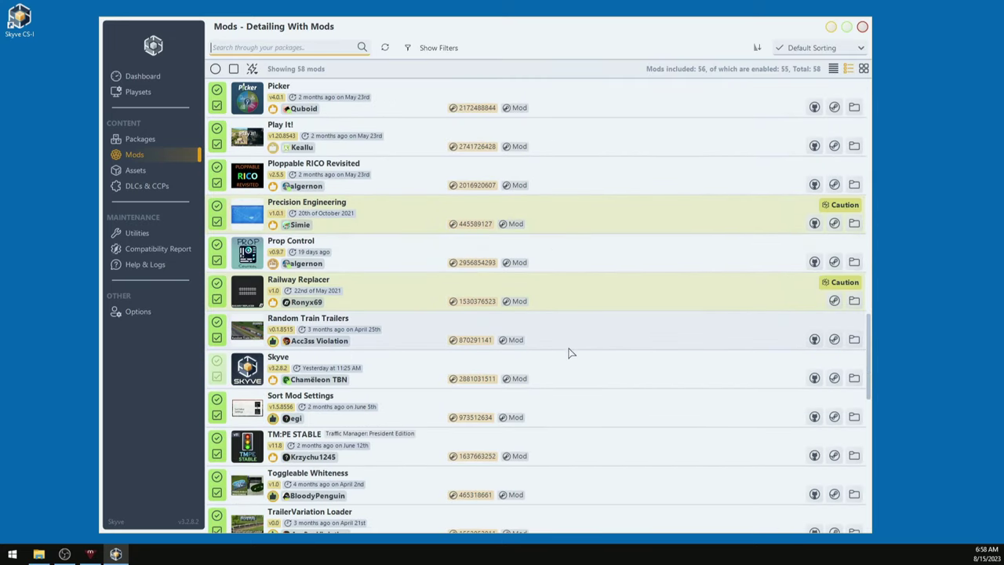
{"action": "left_click", "coordinate": [834, 209]}
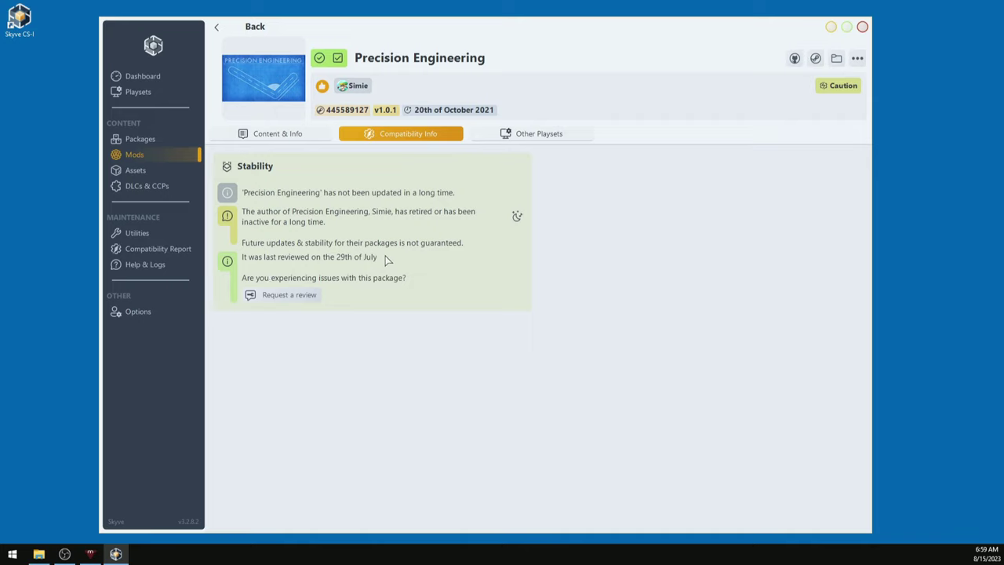
{"action": "left_click", "coordinate": [146, 155]}
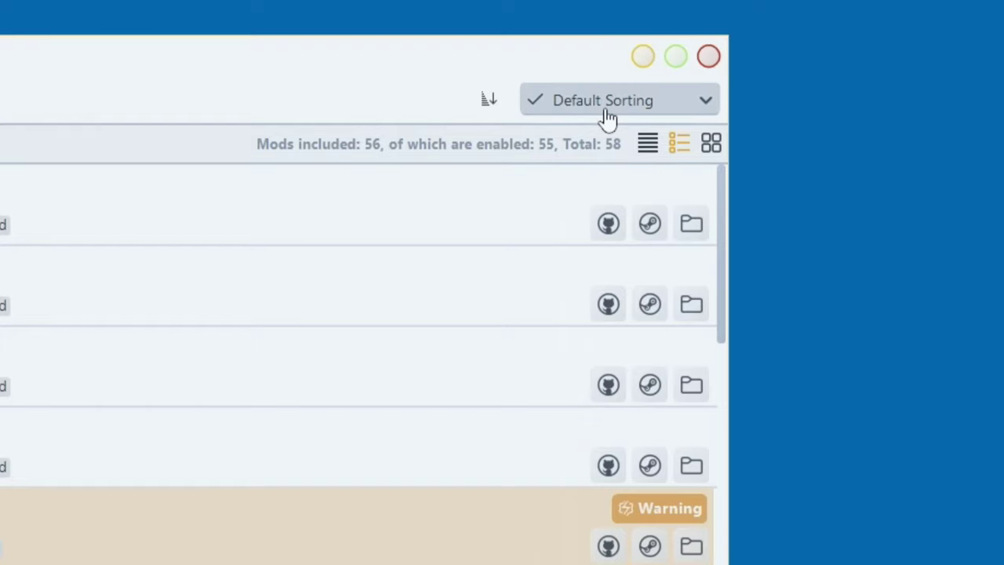
View the sorting options for the mods list without changing the default sorting
{"action": "left_click", "coordinate": [815, 49]}
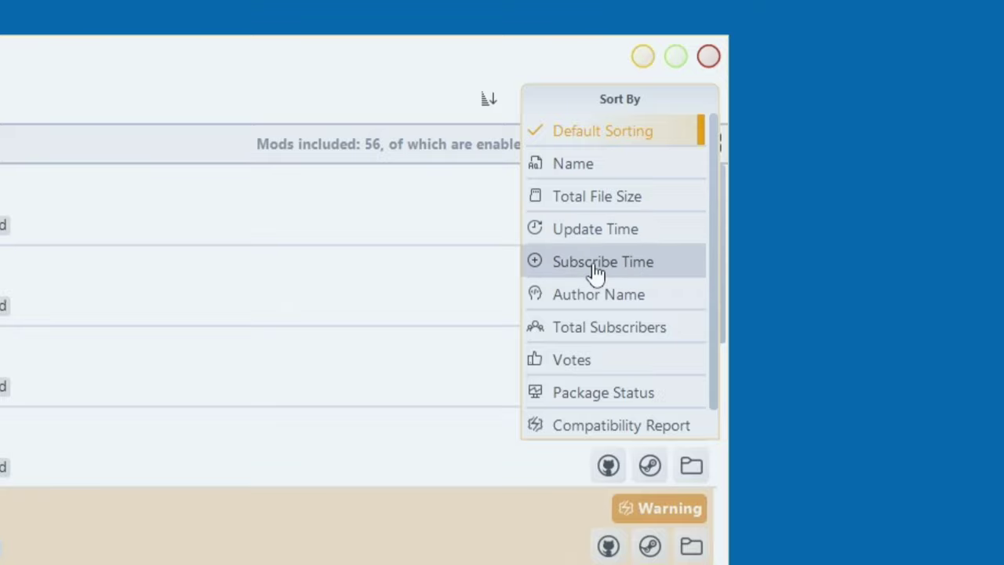
{"action": "left_click", "coordinate": [163, 157]}
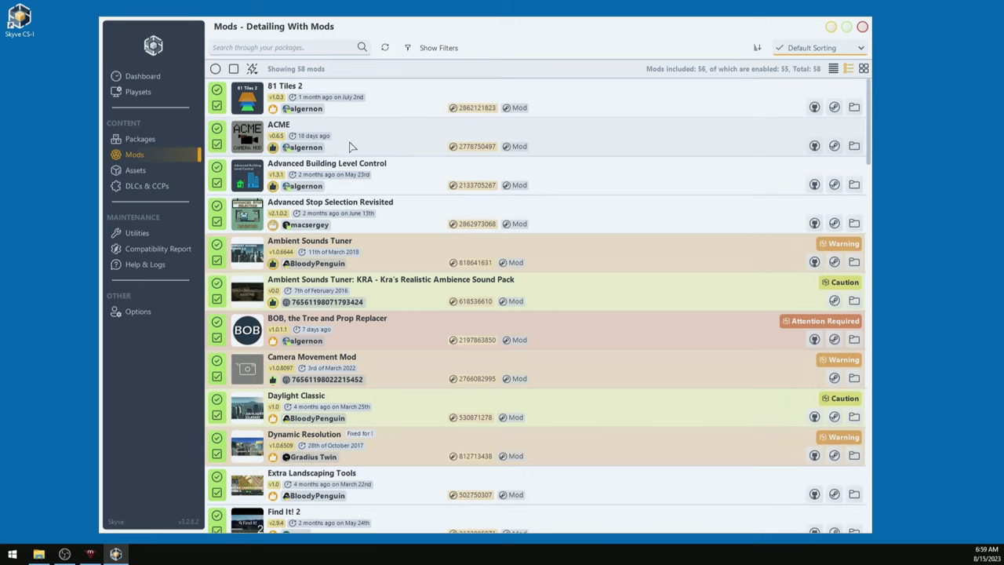
Exclude the 81 Tiles 2 mod from the playset and disable it
{"action": "left_click", "coordinate": [218, 93]}
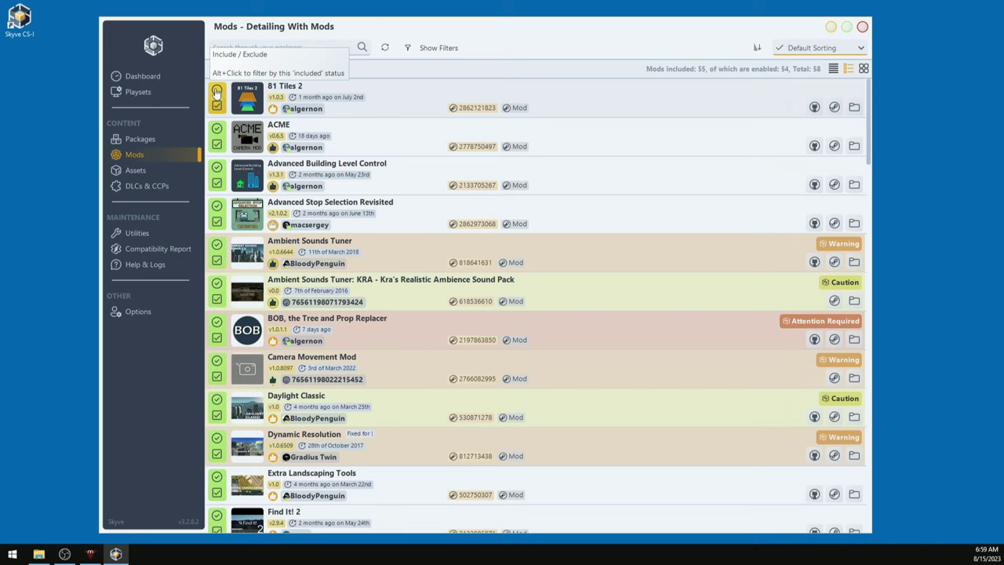
{"action": "left_click", "coordinate": [217, 106]}
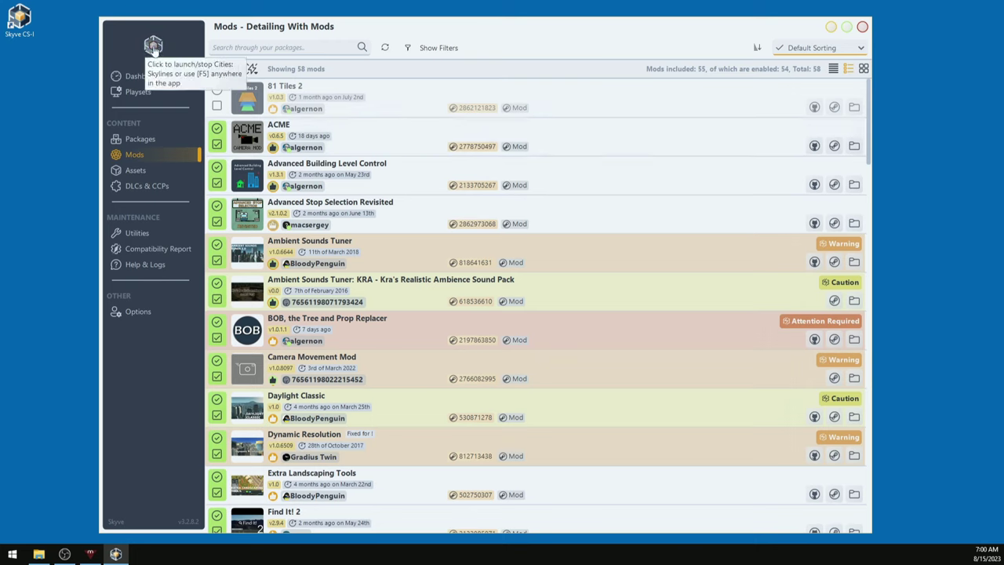
Launch Cities: Skylines with the current playset and exit to the desktop from the game's main menu
{"action": "left_click", "coordinate": [152, 45]}
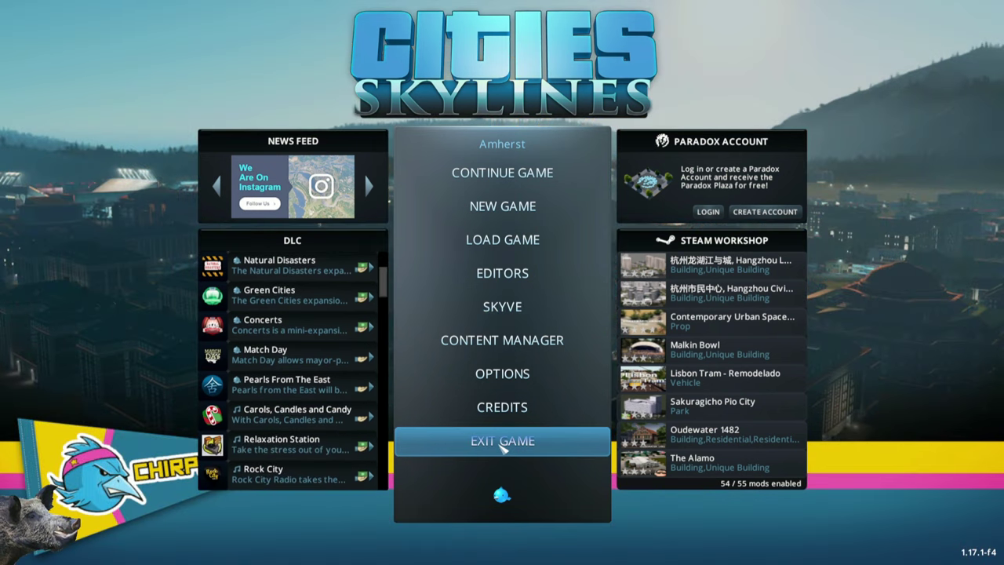
{"action": "left_click", "coordinate": [502, 447]}
{"action": "left_click", "coordinate": [466, 328]}
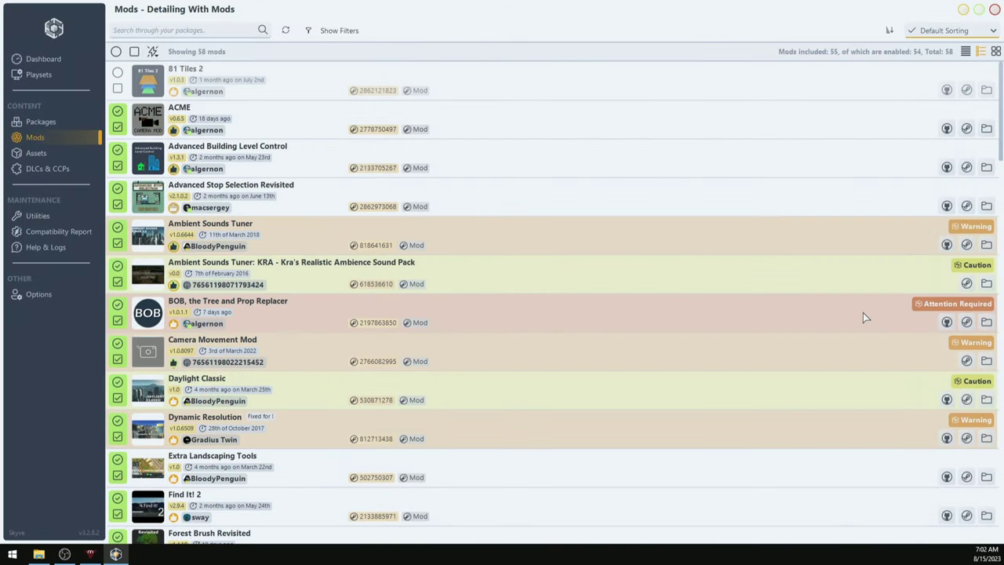
Examine the compatibility info of BOB, the Tree and Prop Replacer, and return to the mods list
{"action": "left_click", "coordinate": [935, 306]}
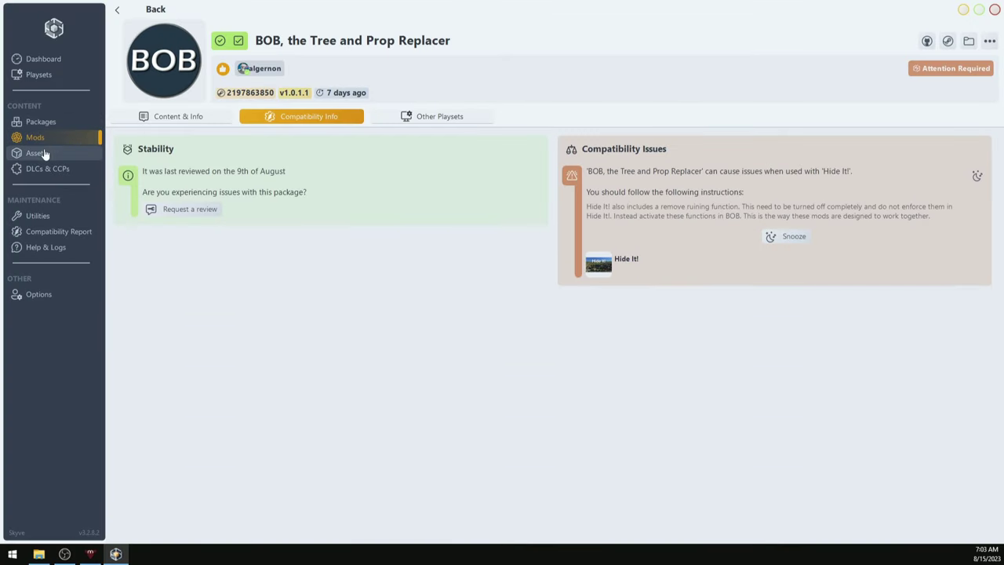
{"action": "left_click", "coordinate": [37, 138]}
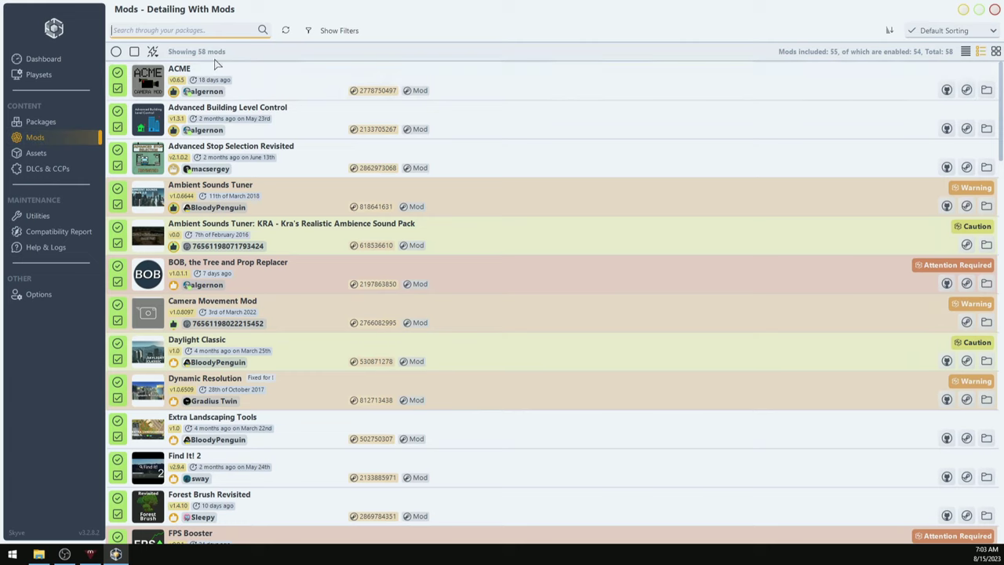
View the playset's assets list and the DLCs & CCPs, comparing the owned DLCs with all available DLCs
{"action": "left_click", "coordinate": [36, 153]}
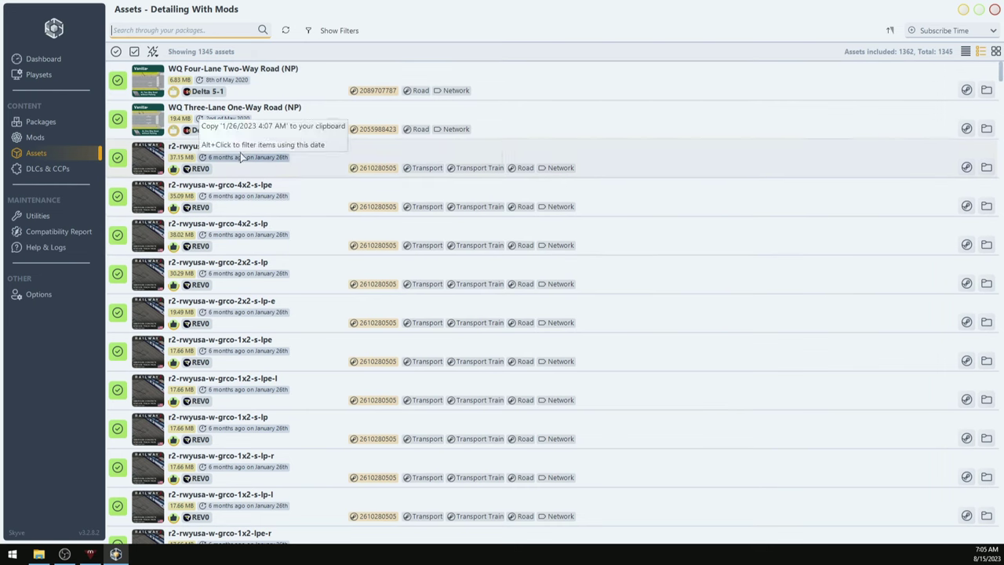
{"action": "left_click", "coordinate": [47, 170]}
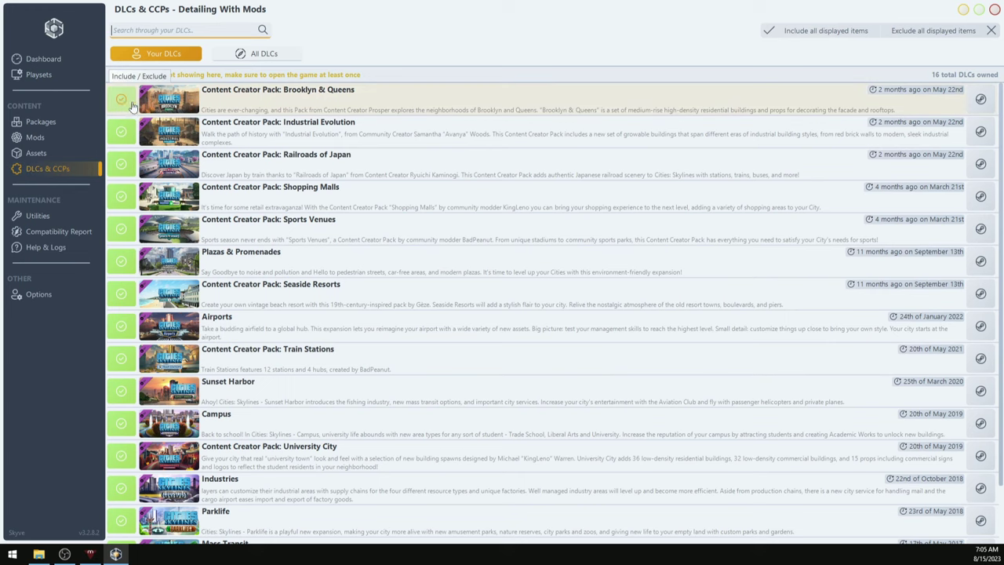
{"action": "scroll", "coordinate": [377, 231], "scroll_direction": "down", "scroll_amount": 2}
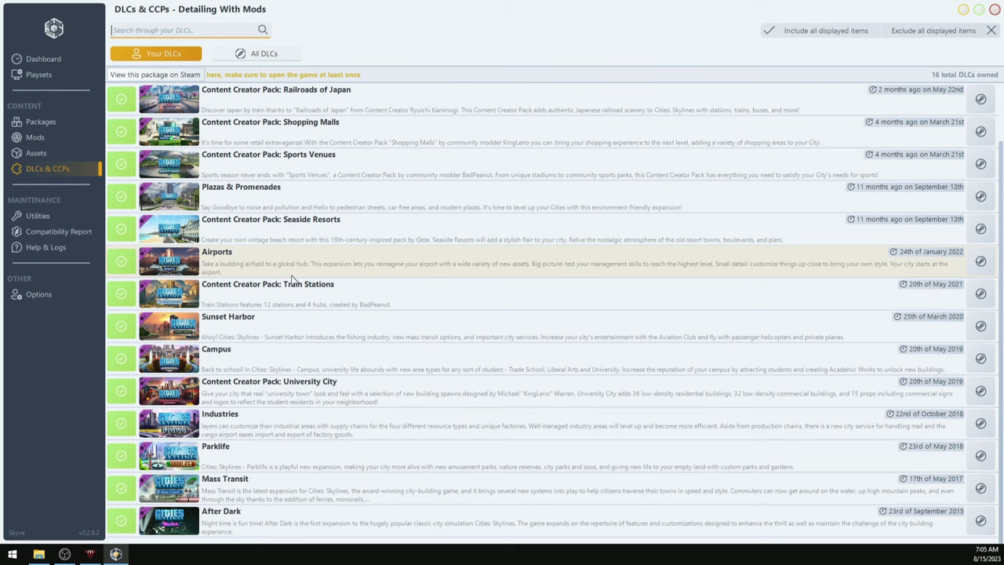
{"action": "scroll", "coordinate": [292, 276], "scroll_direction": "up", "scroll_amount": 2}
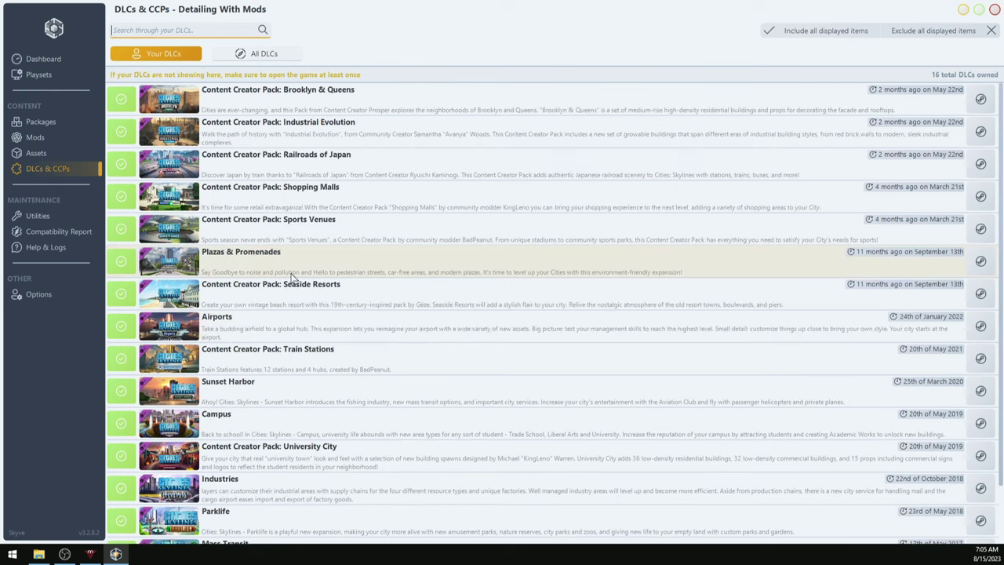
{"action": "left_click", "coordinate": [255, 54]}
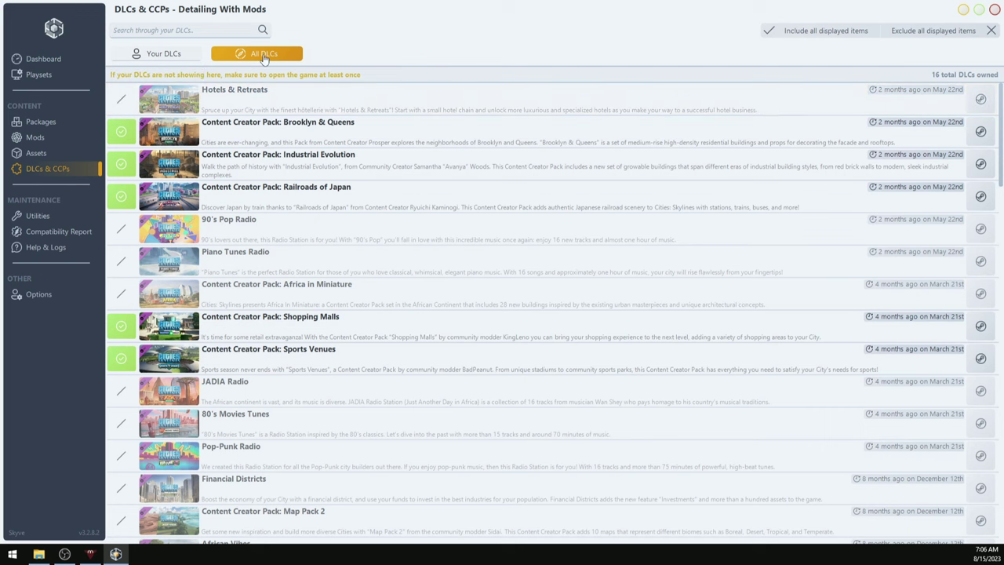
{"action": "left_click", "coordinate": [161, 53]}
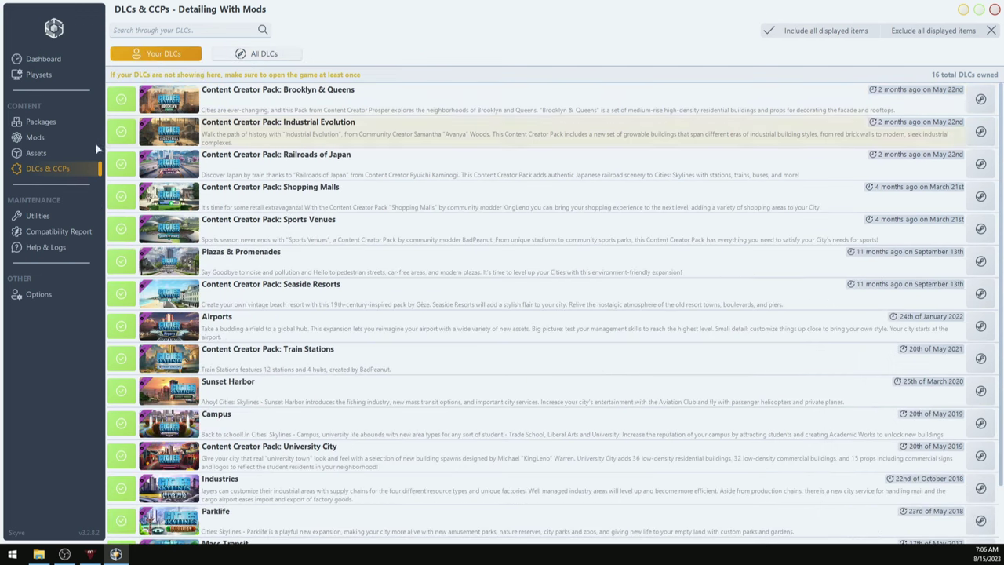
Load the newest Loading Screen Mod assets report for viewing missing assets, sorting the report files by Date Modified with the newest first
{"action": "left_click", "coordinate": [38, 220]}
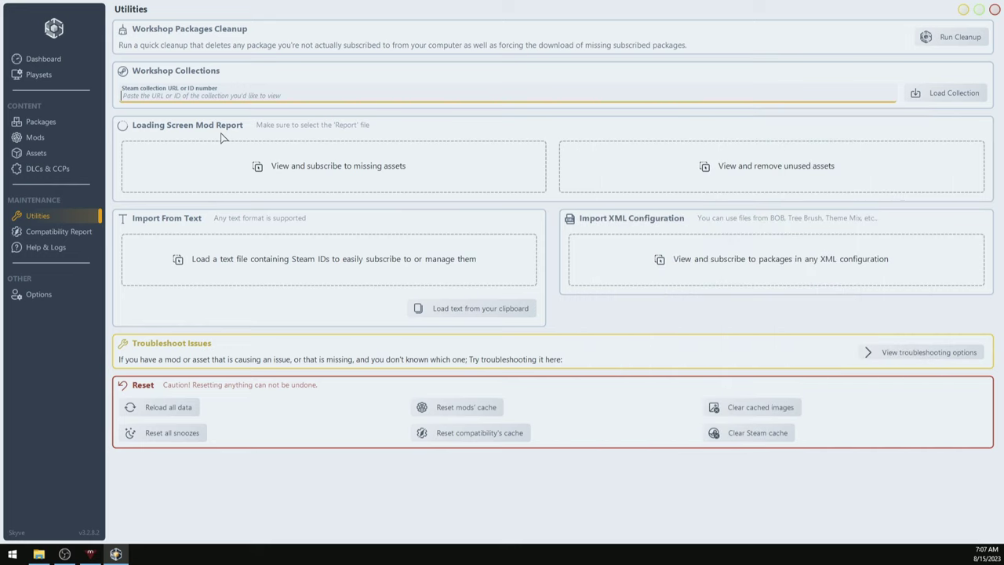
{"action": "left_click", "coordinate": [260, 170]}
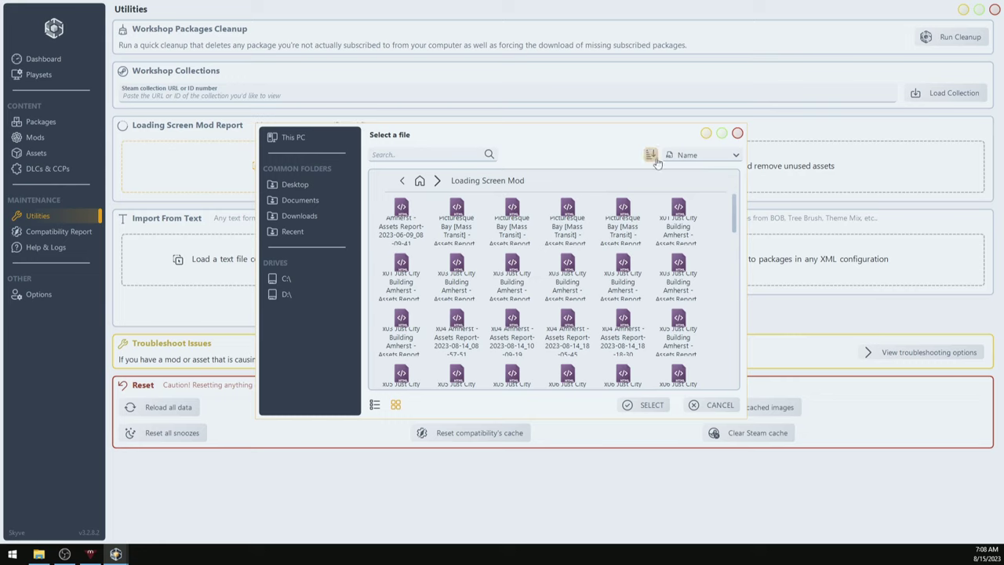
{"action": "left_click", "coordinate": [690, 156]}
{"action": "left_click", "coordinate": [689, 186]}
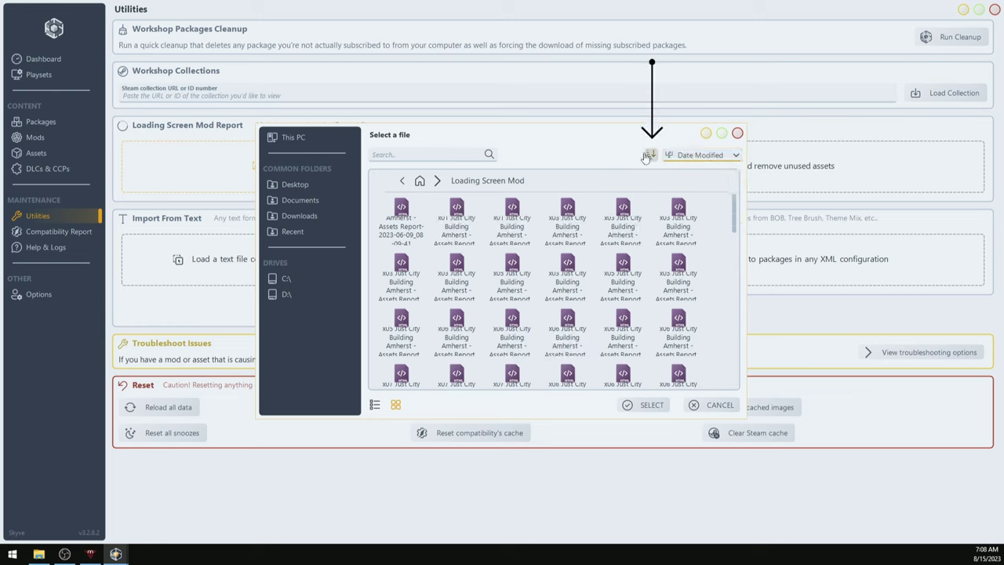
{"action": "left_click", "coordinate": [647, 156]}
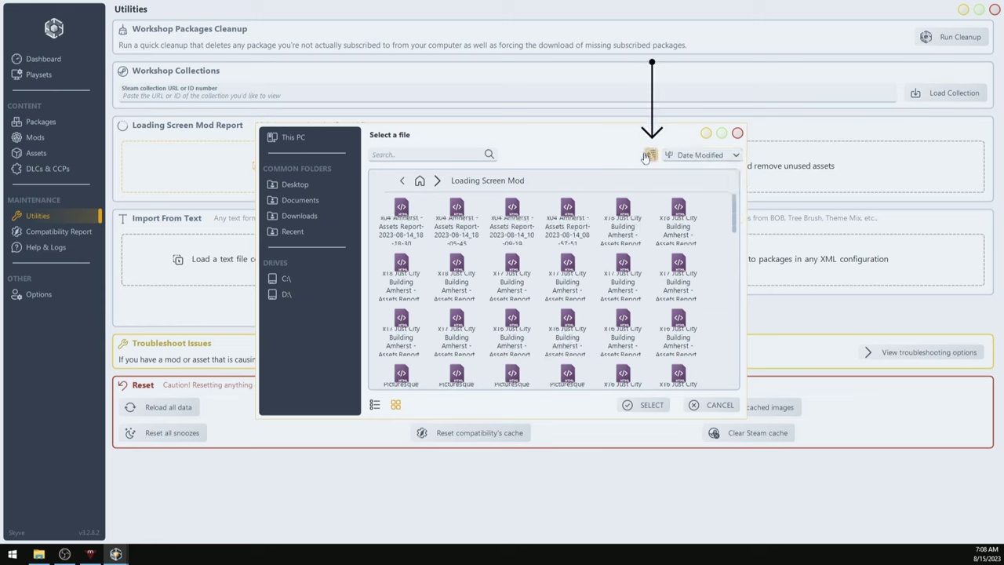
{"action": "left_click", "coordinate": [396, 235]}
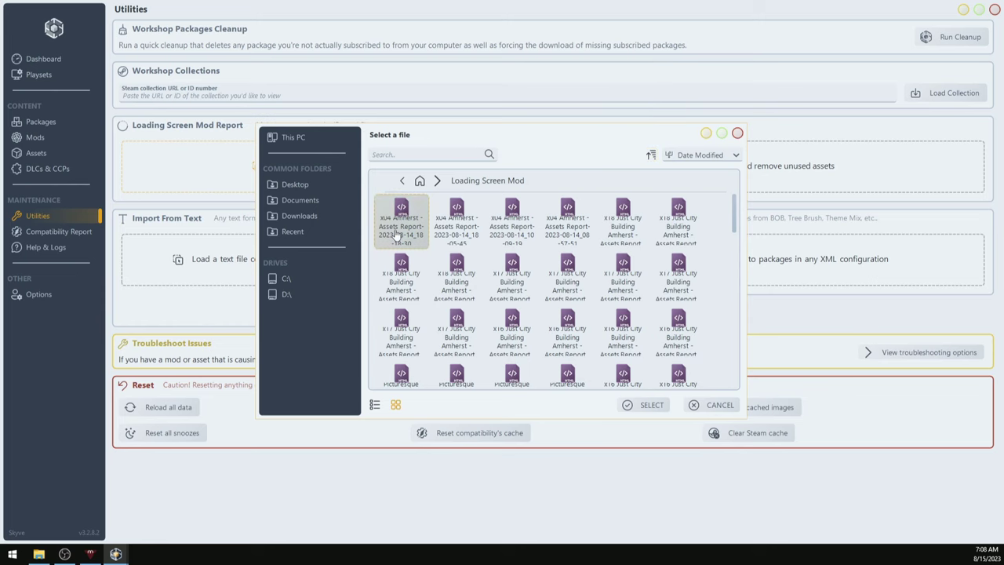
{"action": "double_click", "coordinate": [396, 236]}
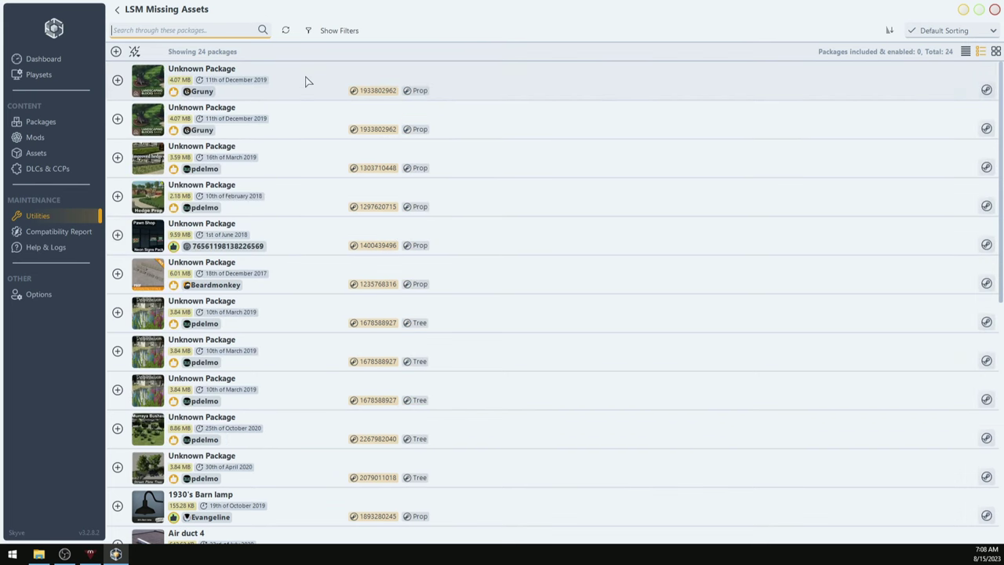
Subscribe to the first package among the LSM missing assets, apply the subscription and force its download through Steam
{"action": "left_click", "coordinate": [117, 81]}
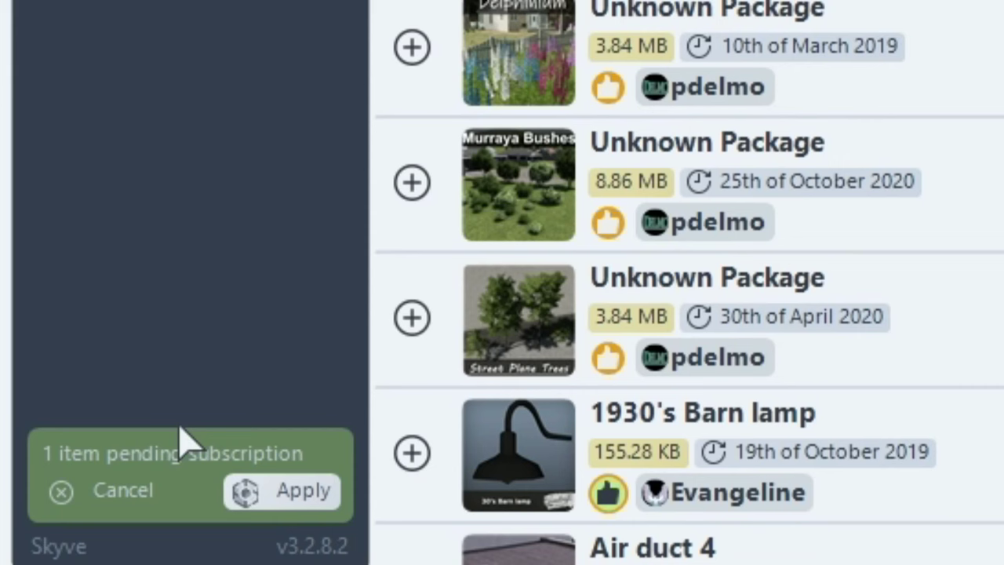
{"action": "left_click", "coordinate": [284, 493]}
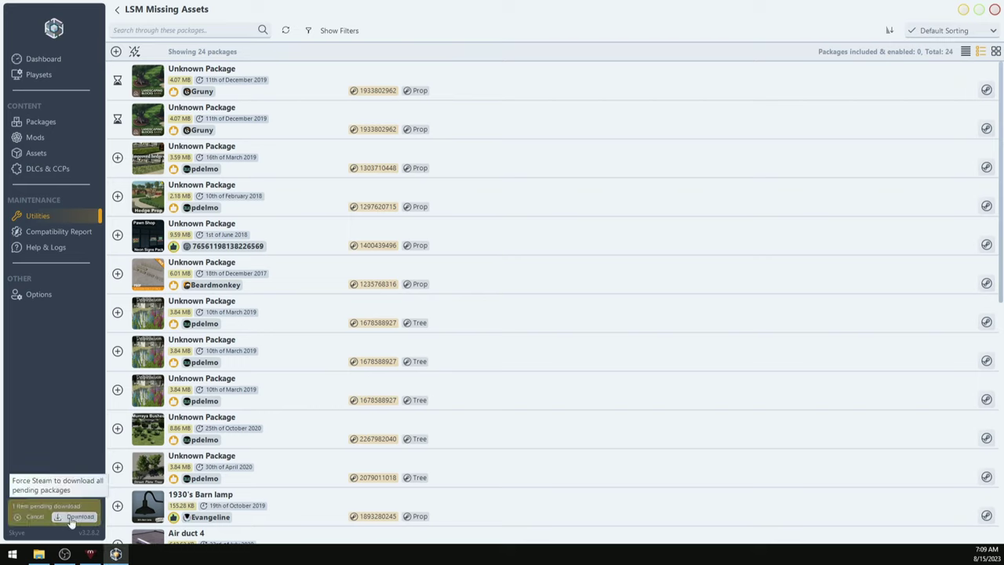
{"action": "left_click", "coordinate": [72, 518]}
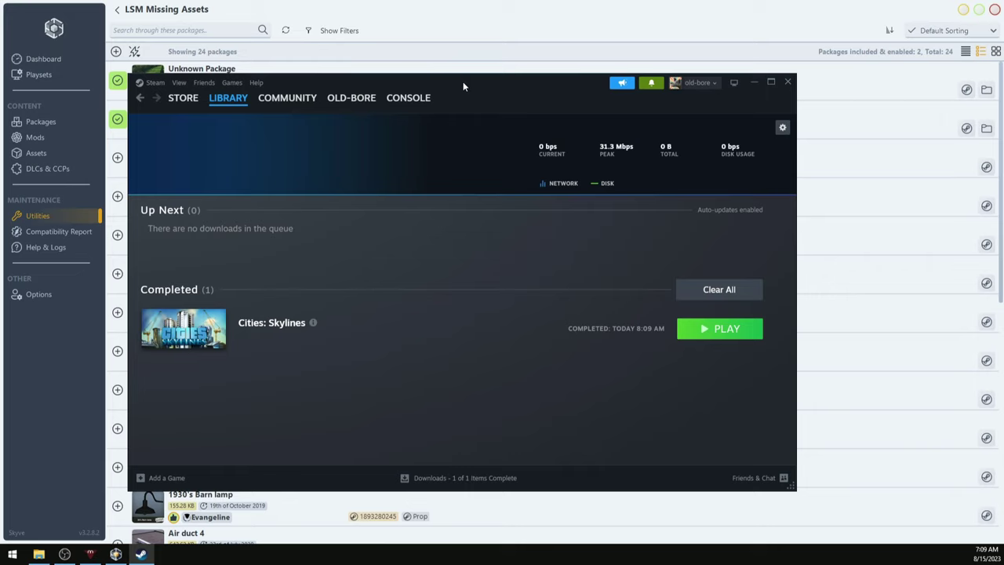
{"action": "left_click", "coordinate": [61, 201]}
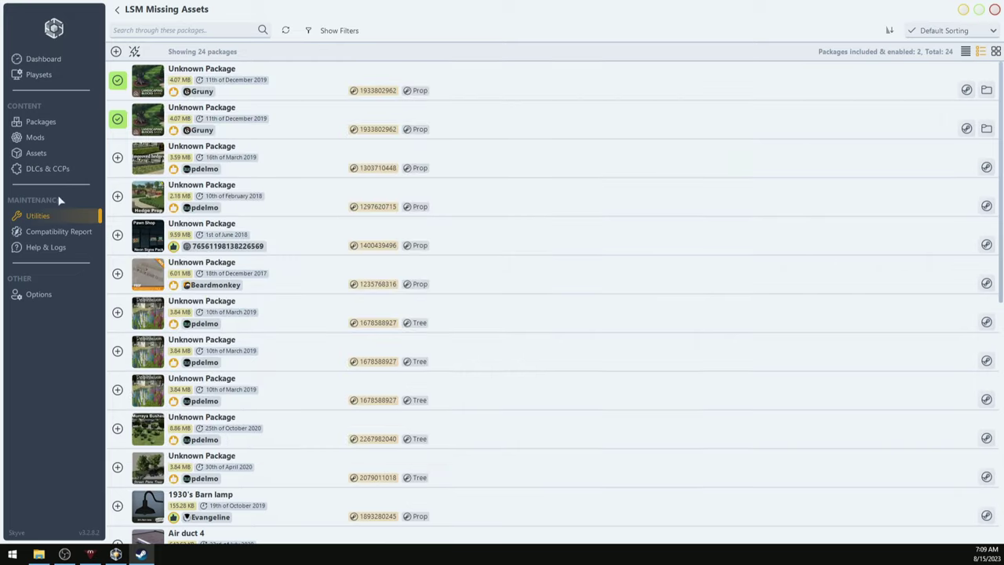
Subscribe to the missing 1930's Barn lamp prop and apply the pending subscription
{"action": "scroll", "coordinate": [311, 231], "scroll_direction": "down", "scroll_amount": 4}
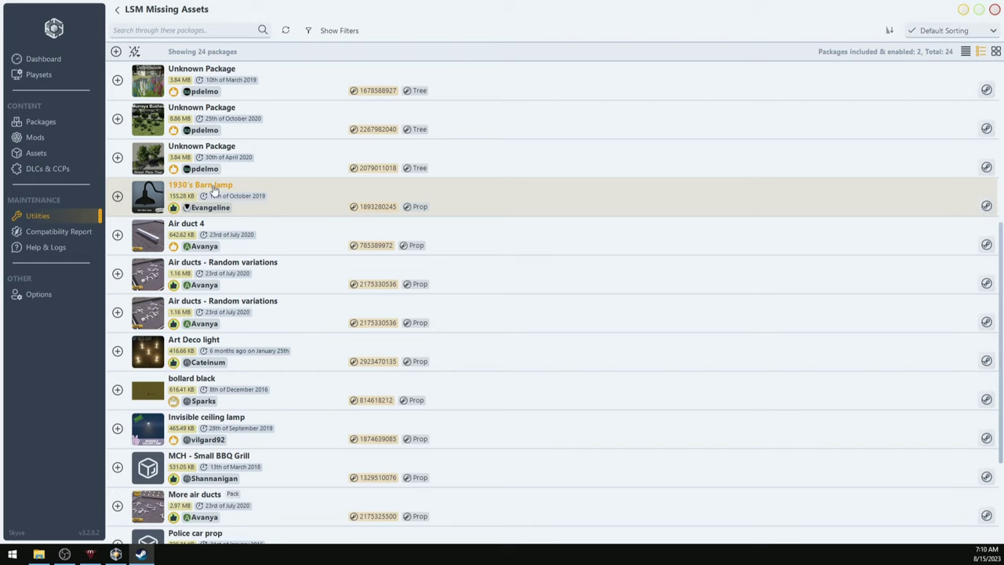
{"action": "left_click", "coordinate": [118, 196]}
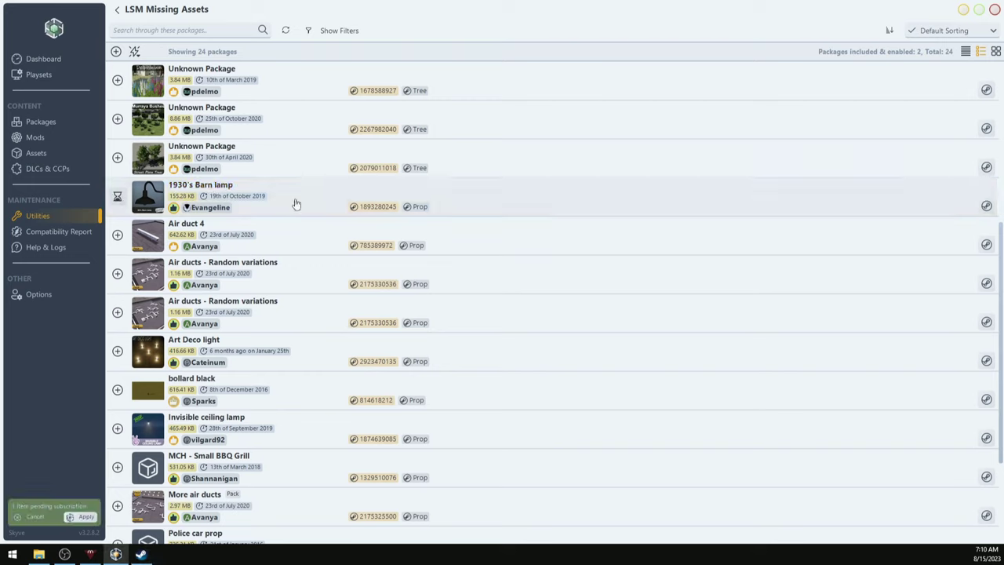
{"action": "left_click", "coordinate": [85, 518]}
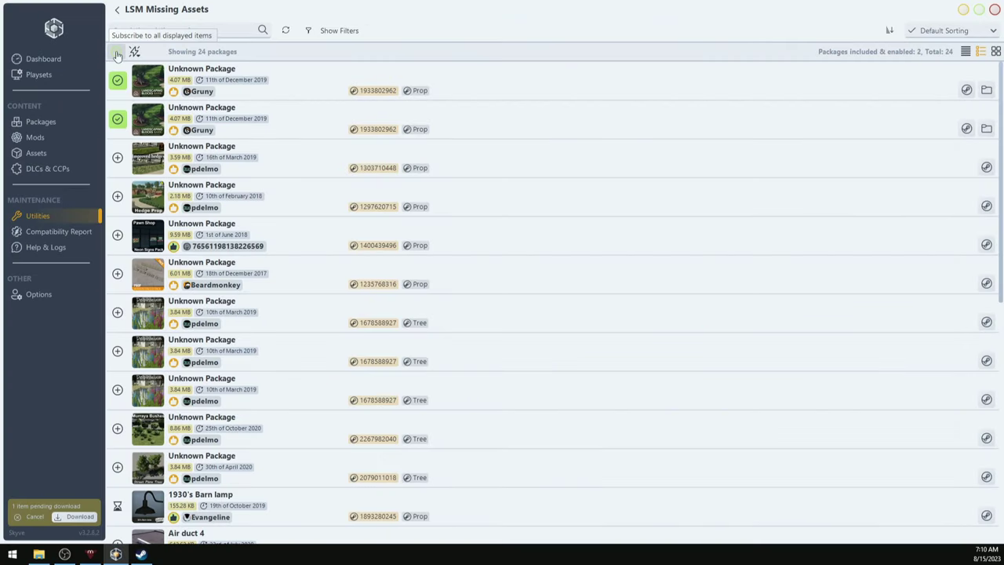
Subscribe to all displayed missing assets, apply the pending subscriptions and force Steam to download them
{"action": "left_click", "coordinate": [117, 54]}
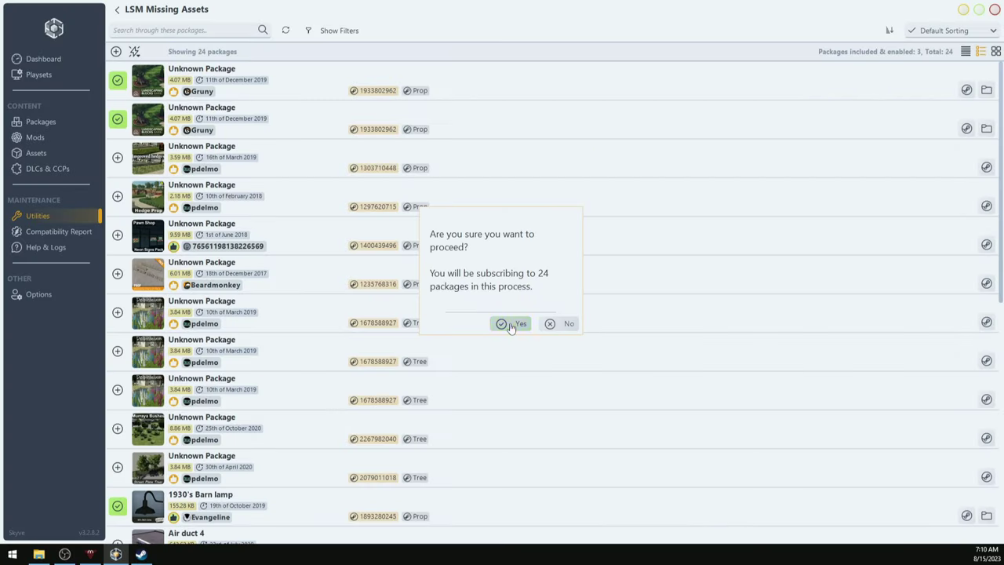
{"action": "left_click", "coordinate": [542, 476]}
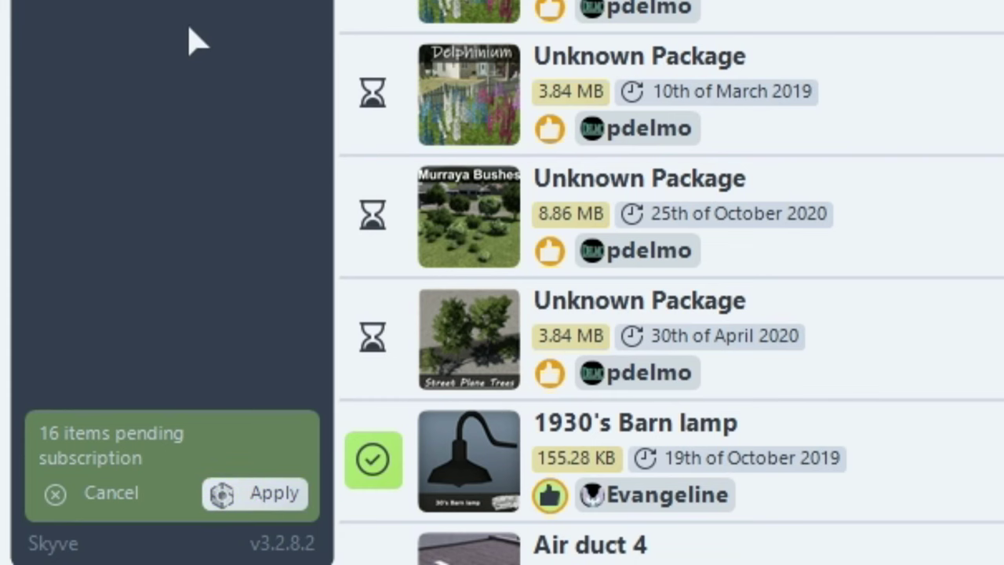
{"action": "left_click", "coordinate": [235, 496]}
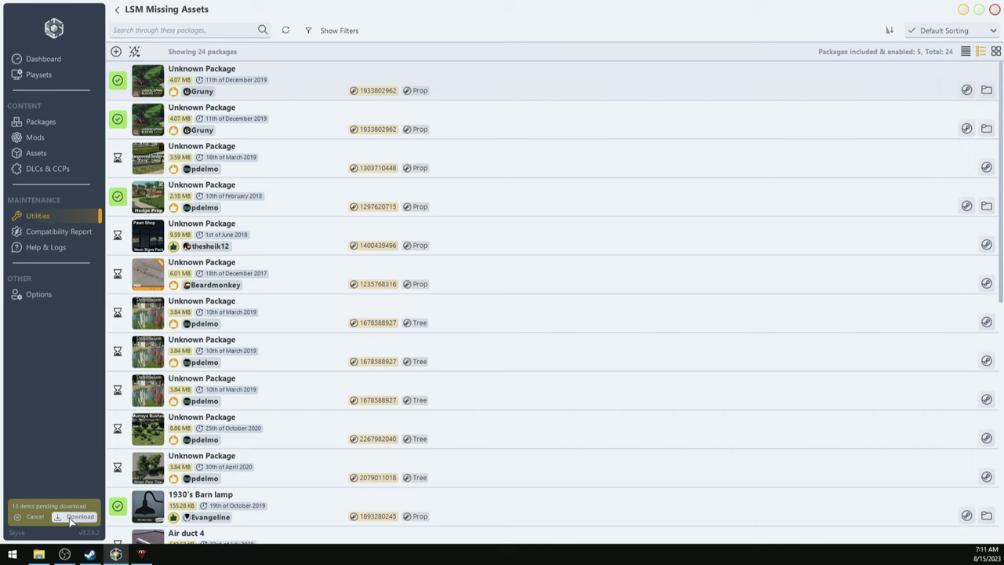
{"action": "left_click", "coordinate": [73, 516]}
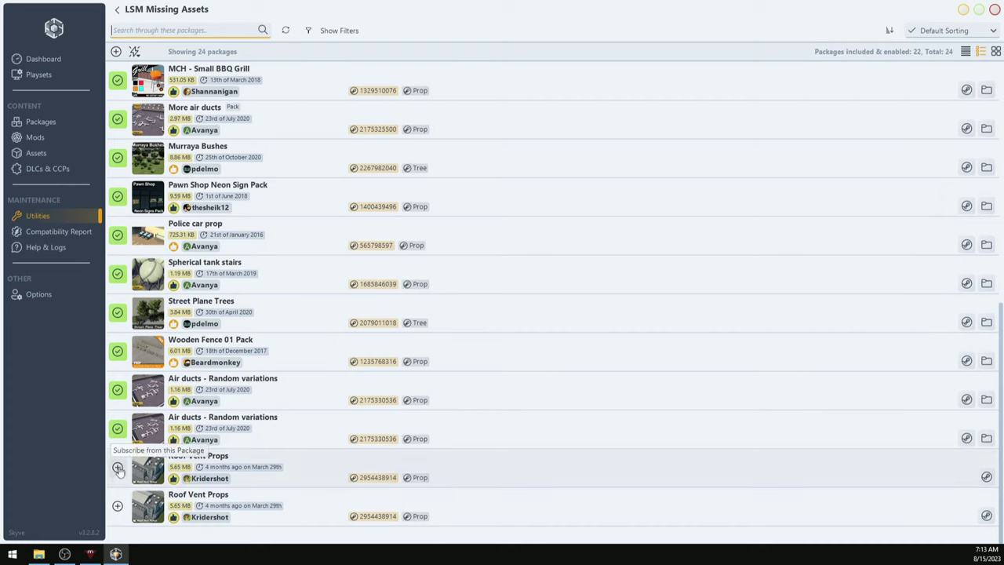
Subscribe to the missing Roof Vent Props, apply and download it through Steam, and check the missing assets list
{"action": "left_click", "coordinate": [118, 468]}
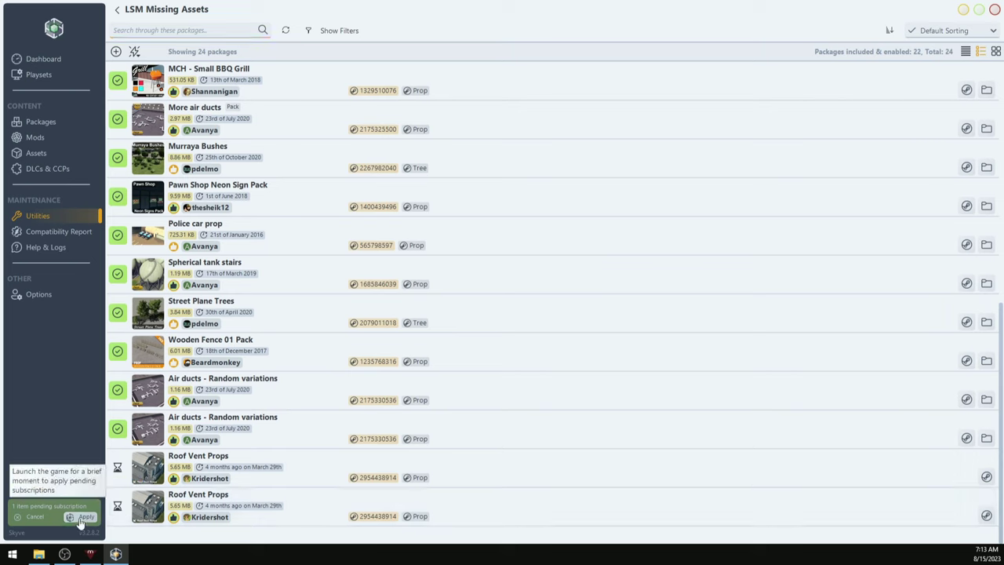
{"action": "left_click", "coordinate": [81, 518]}
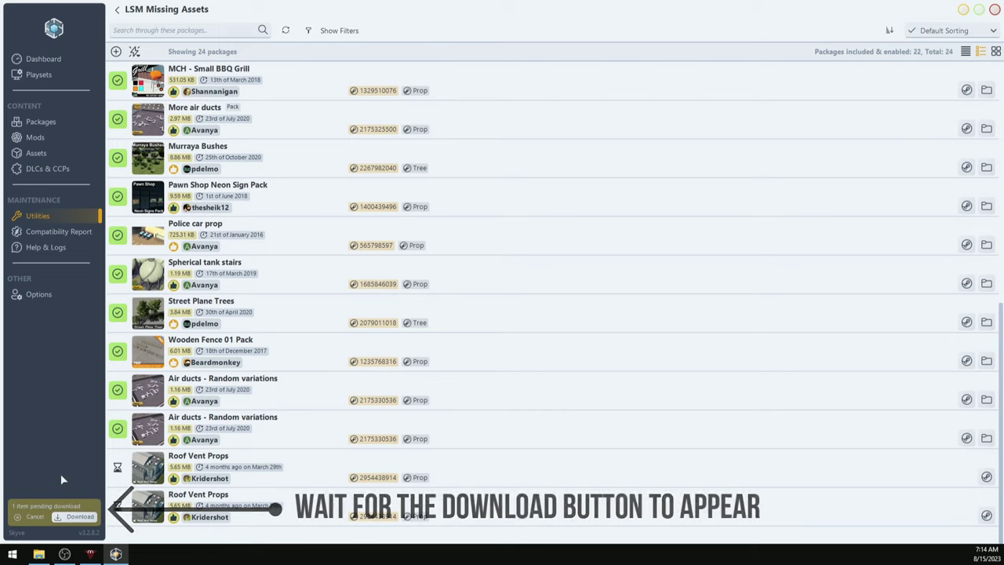
{"action": "left_click", "coordinate": [80, 517]}
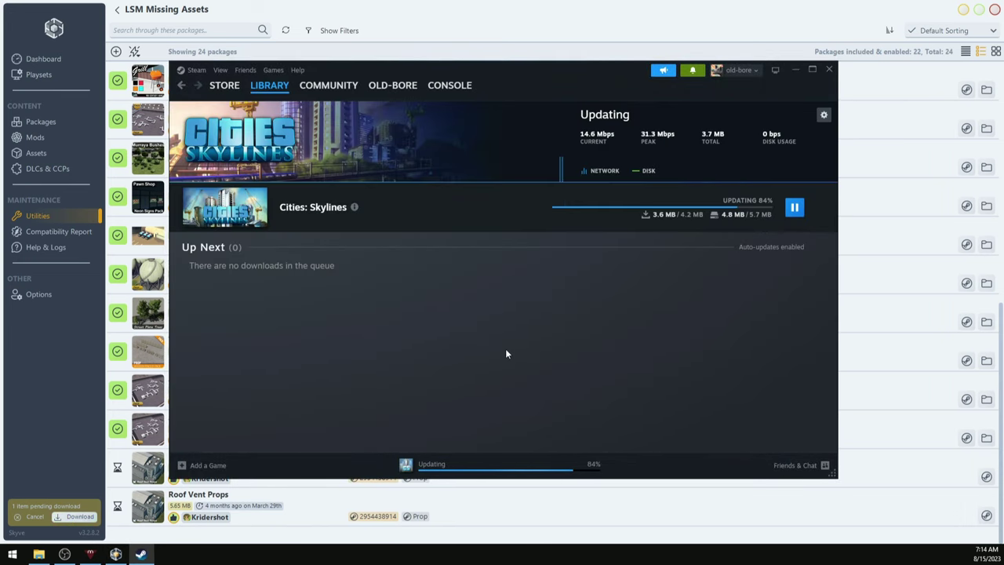
{"action": "left_click", "coordinate": [828, 69]}
{"action": "scroll", "coordinate": [291, 465], "scroll_direction": "up", "scroll_amount": 5}
{"action": "scroll", "coordinate": [251, 413], "scroll_direction": "down", "scroll_amount": 5}
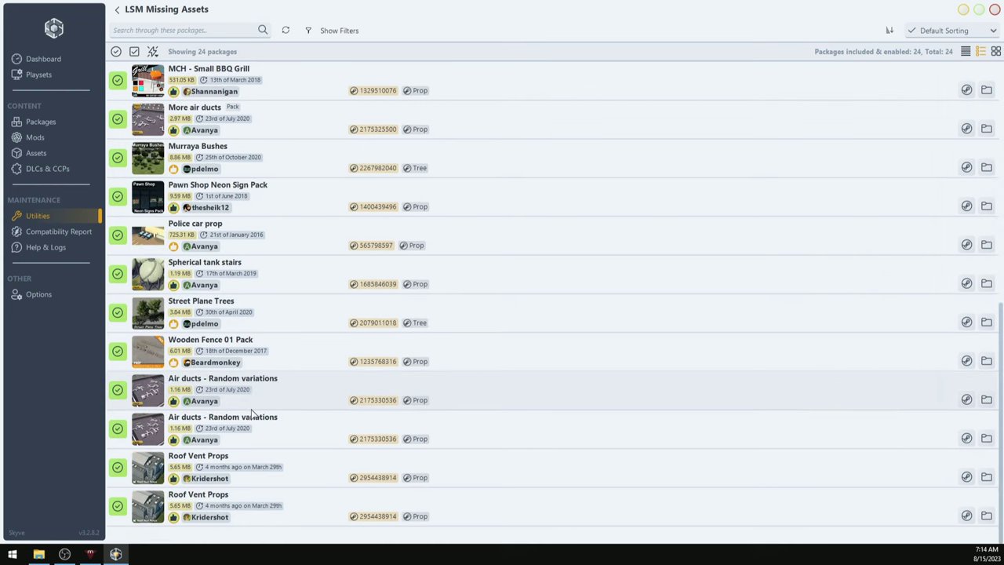
{"action": "scroll", "coordinate": [254, 413], "scroll_direction": "up", "scroll_amount": 5}
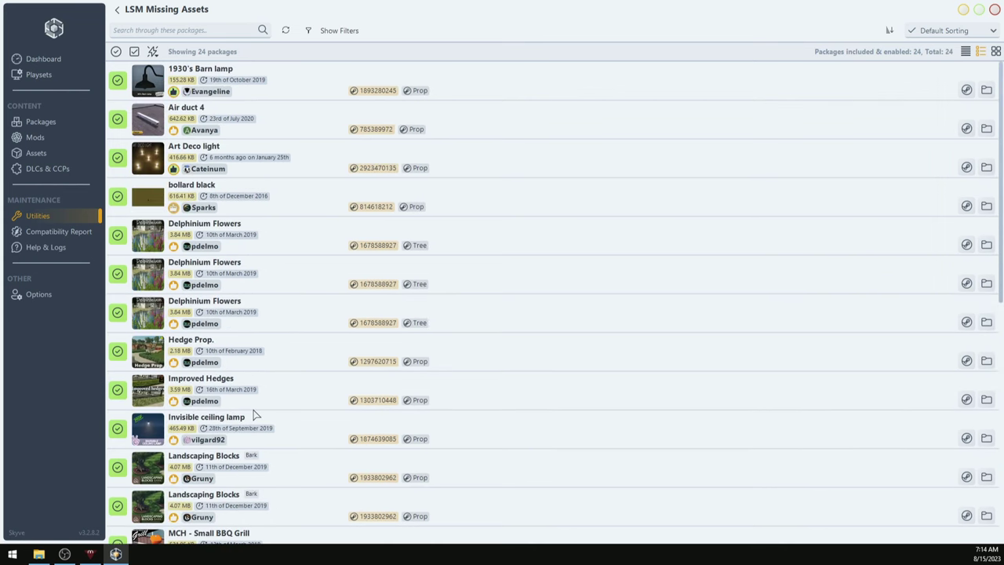
Open the Steam Workshop page of The Original Hide Policy Icons from the compatibility report and unsubscribe from the mod
{"action": "left_click", "coordinate": [52, 232]}
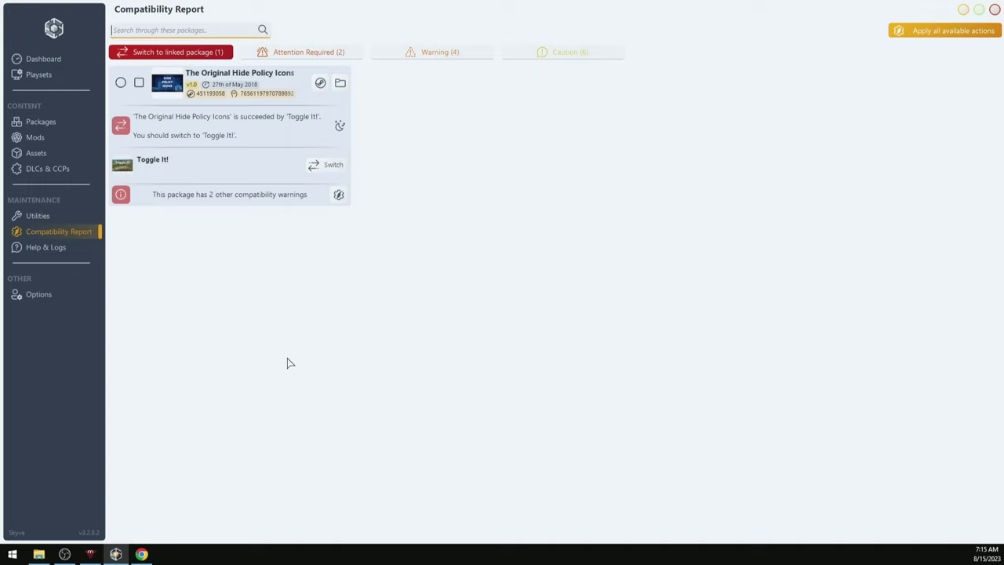
{"action": "left_click", "coordinate": [320, 85]}
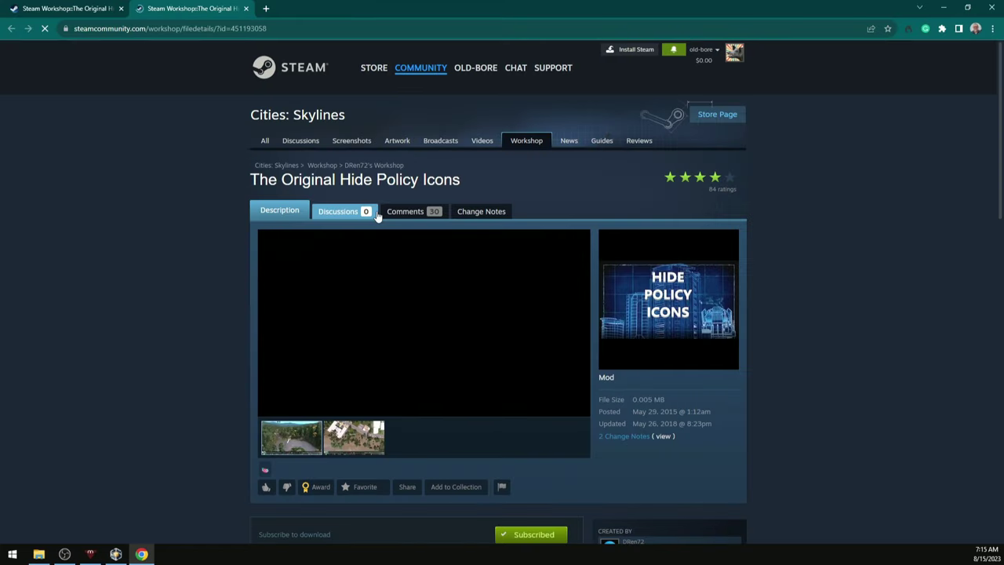
{"action": "scroll", "coordinate": [173, 284], "scroll_direction": "down", "scroll_amount": 2}
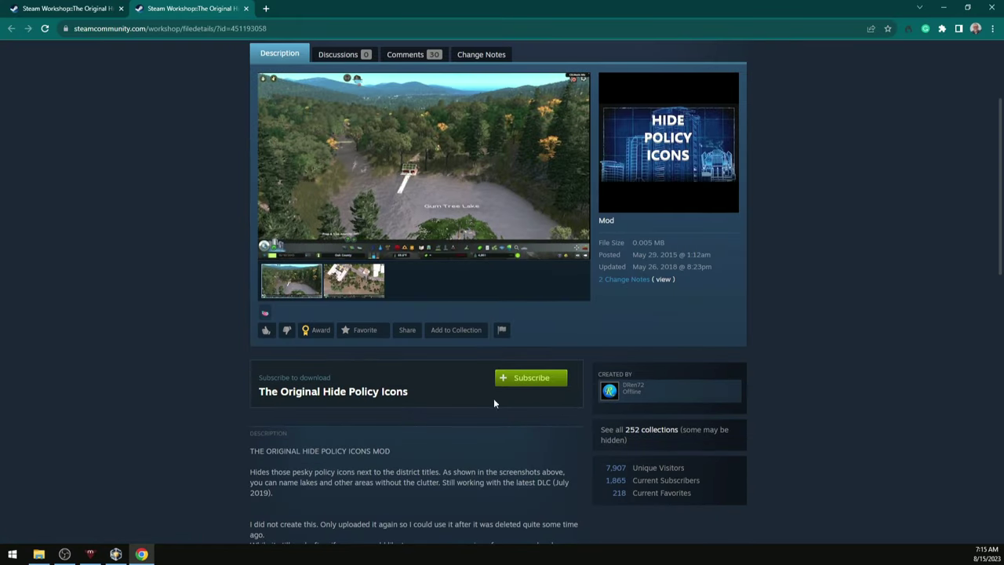
Close the Workshop page and review the compatibility report's Warning and Caution packages, including the compatibility info of Dynamic Resolution
{"action": "key", "text": "alt+F4"}
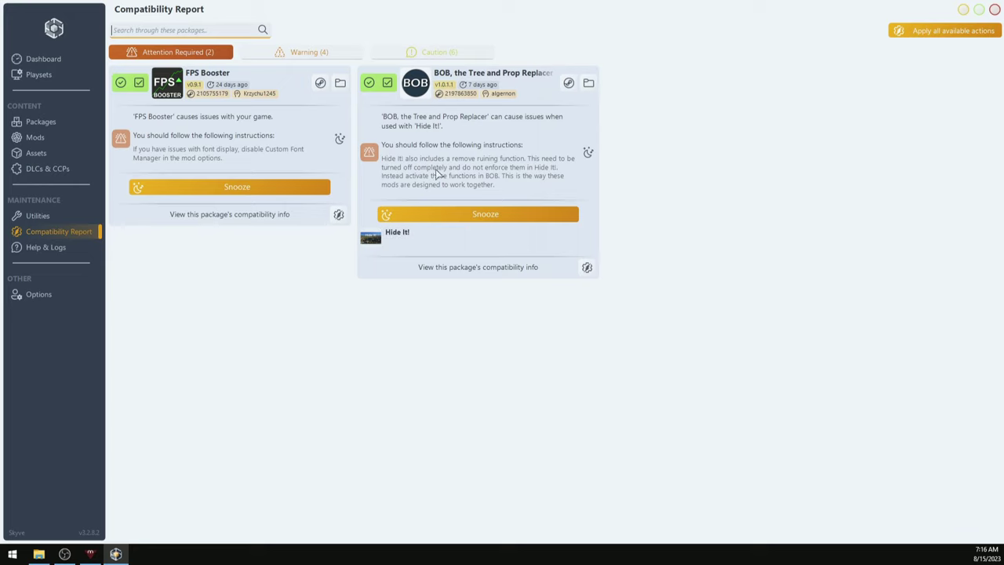
{"action": "left_click", "coordinate": [295, 63]}
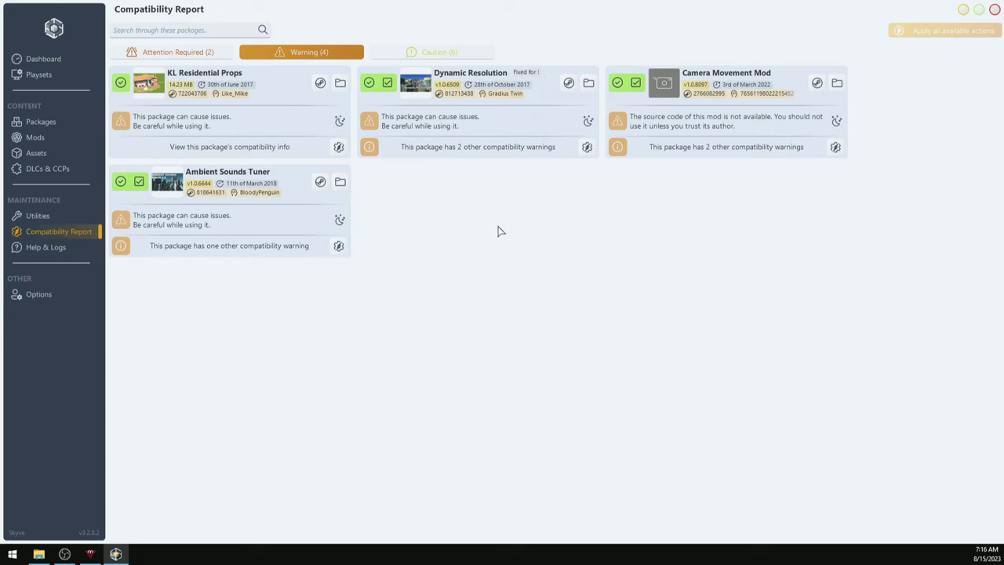
{"action": "left_click", "coordinate": [440, 97]}
{"action": "left_click", "coordinate": [317, 117]}
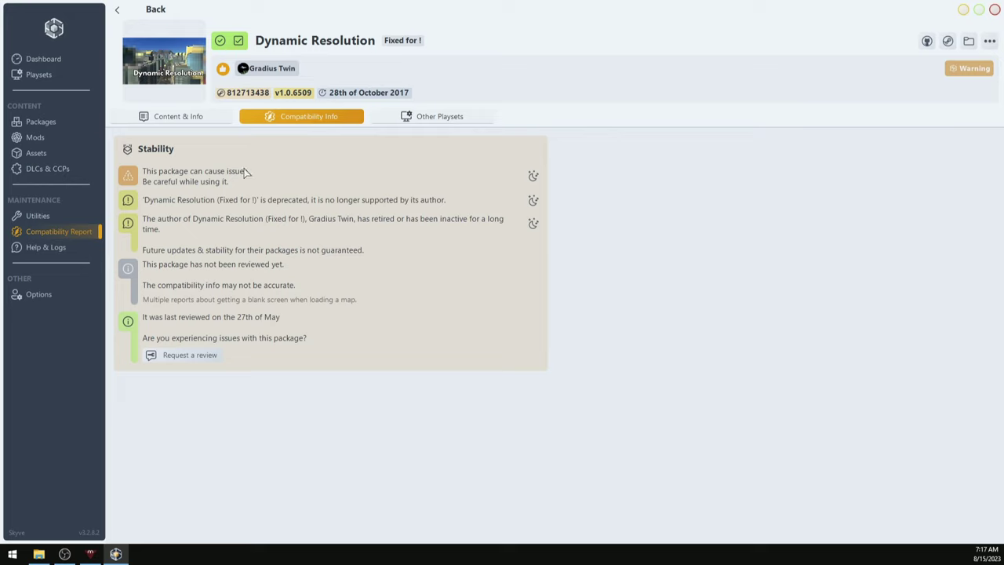
{"action": "left_click", "coordinate": [136, 15]}
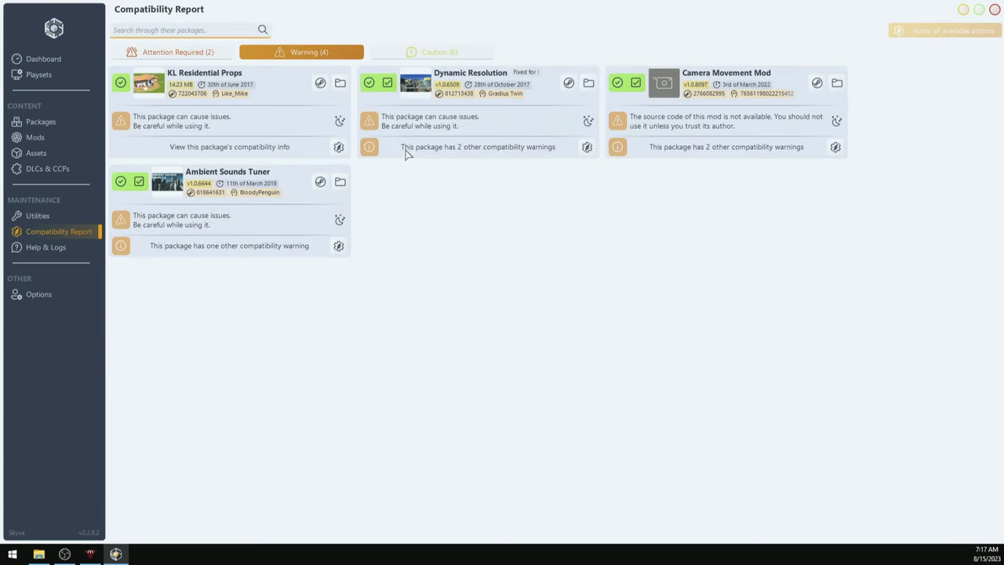
{"action": "left_click", "coordinate": [420, 53]}
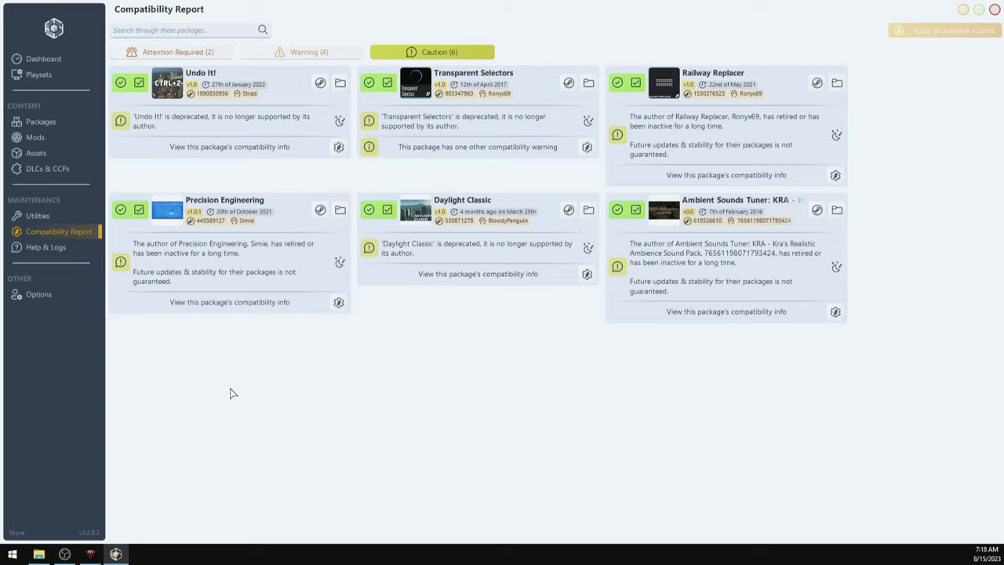
Look through the maintenance utilities, the help and log tools, and the folder settings in the options
{"action": "left_click", "coordinate": [36, 217]}
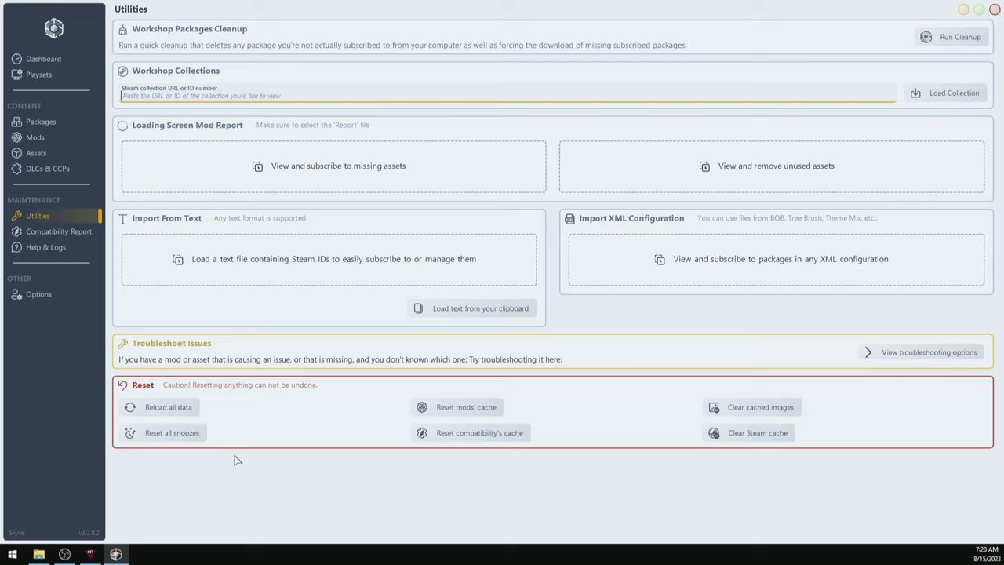
{"action": "left_click", "coordinate": [43, 251]}
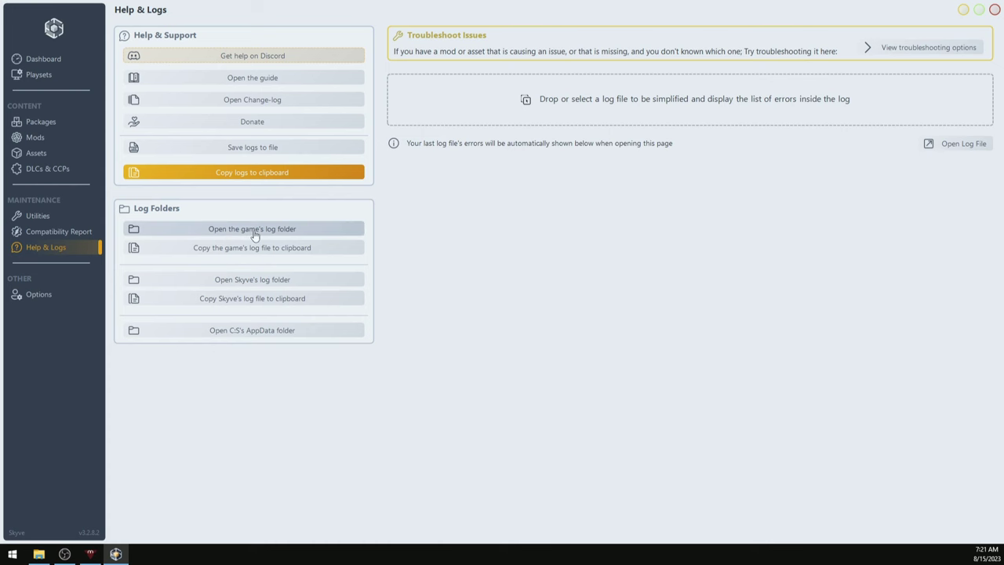
{"action": "left_click", "coordinate": [38, 294]}
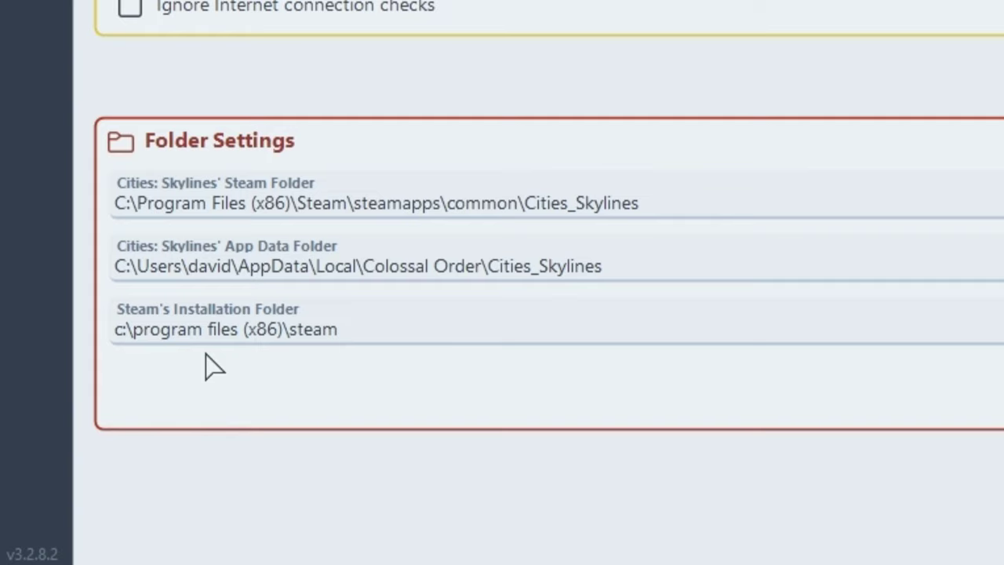
Check the dashboard and own playsets, browse the shared playsets available for download, and return to the dashboard
{"action": "left_click", "coordinate": [43, 61]}
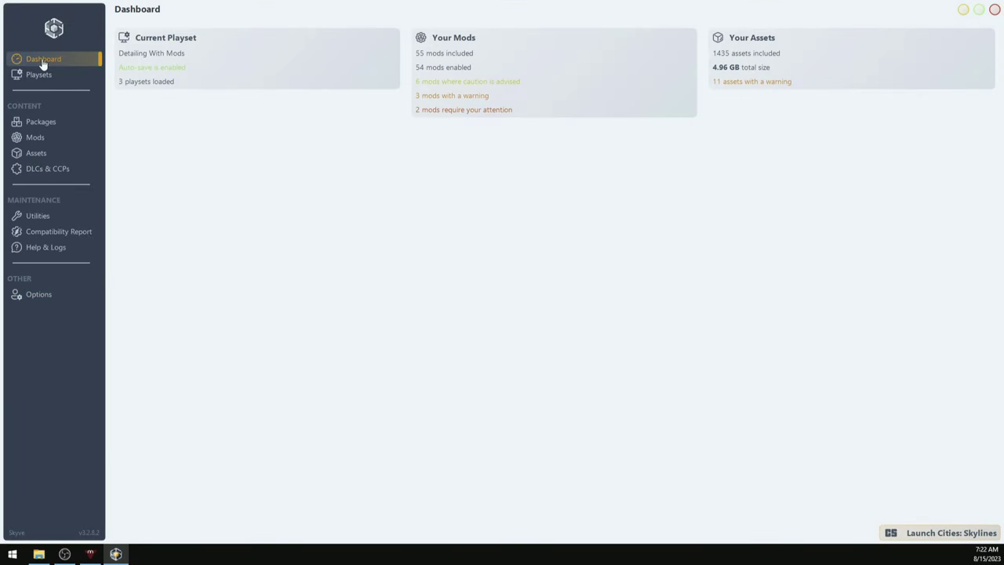
{"action": "left_click", "coordinate": [39, 74]}
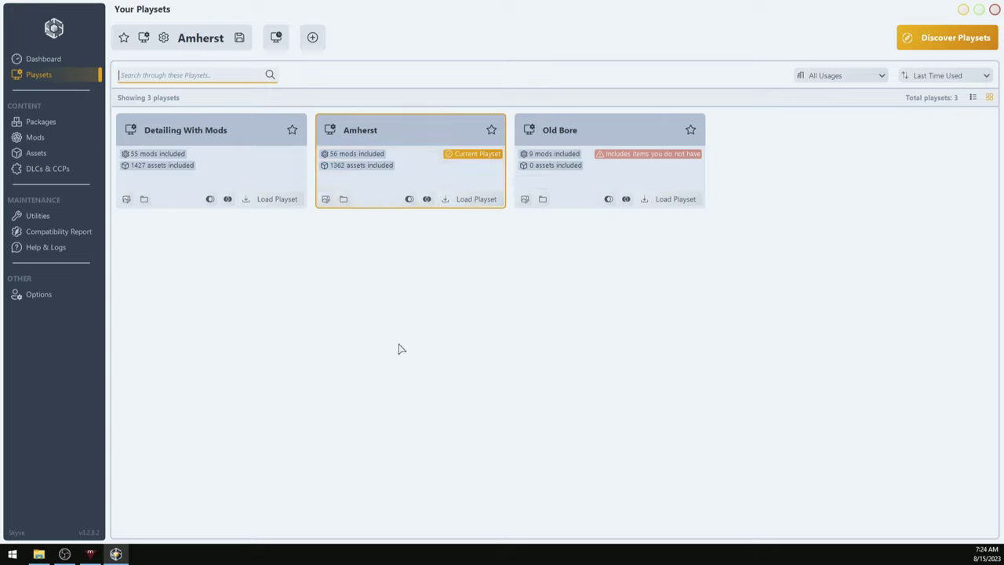
{"action": "left_click", "coordinate": [916, 39]}
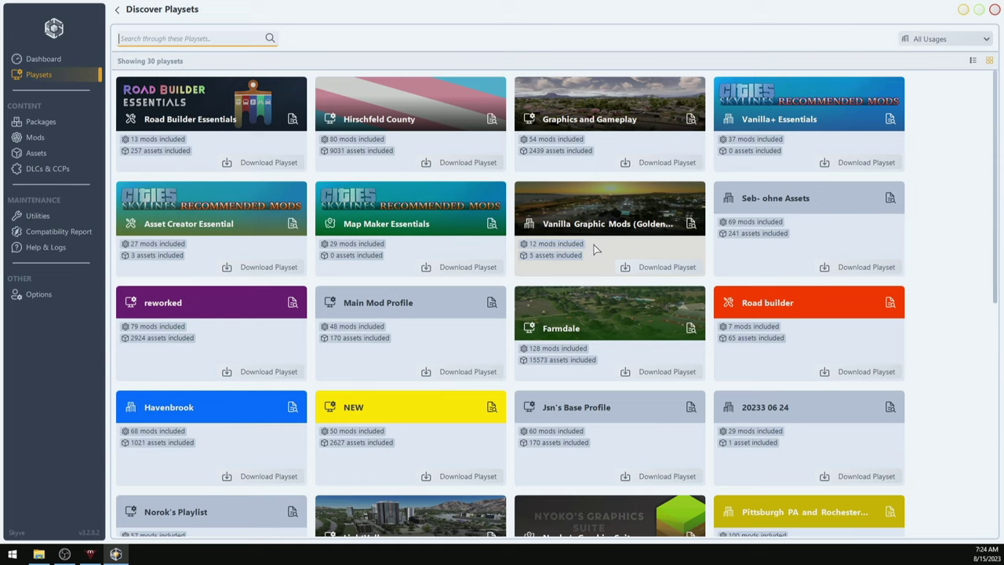
{"action": "left_click", "coordinate": [43, 59]}
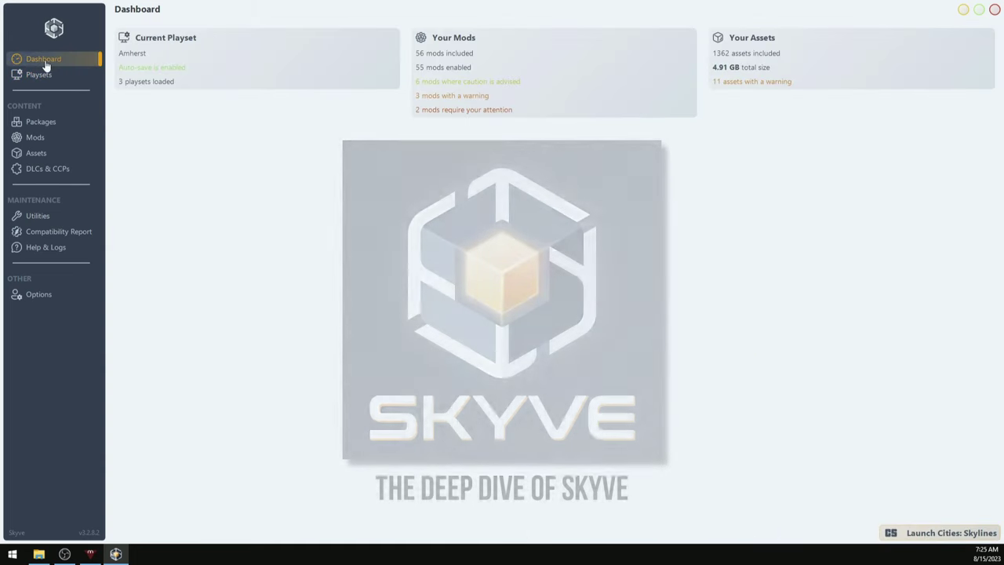